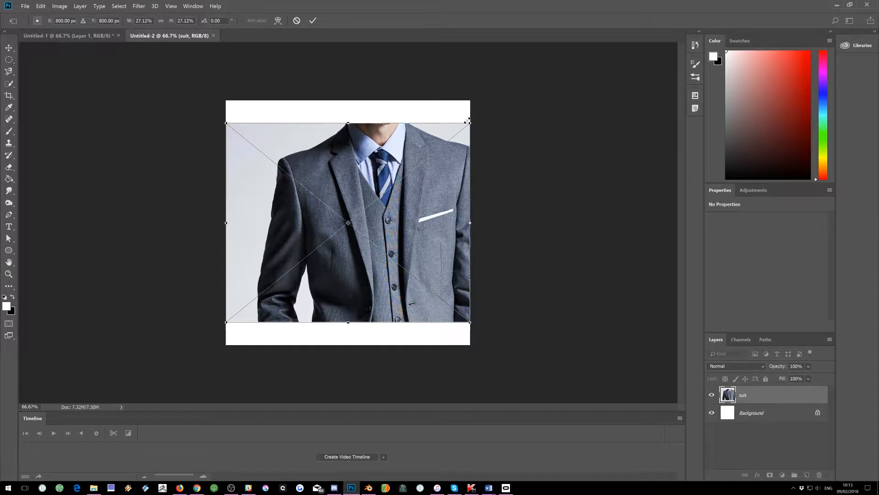
# Step: Scale the placed suit image to about 33% and reposition it so it fills the square canvas with the tie near the middle
pyautogui.moveTo(467, 125); pyautogui.dragTo(555, 74)
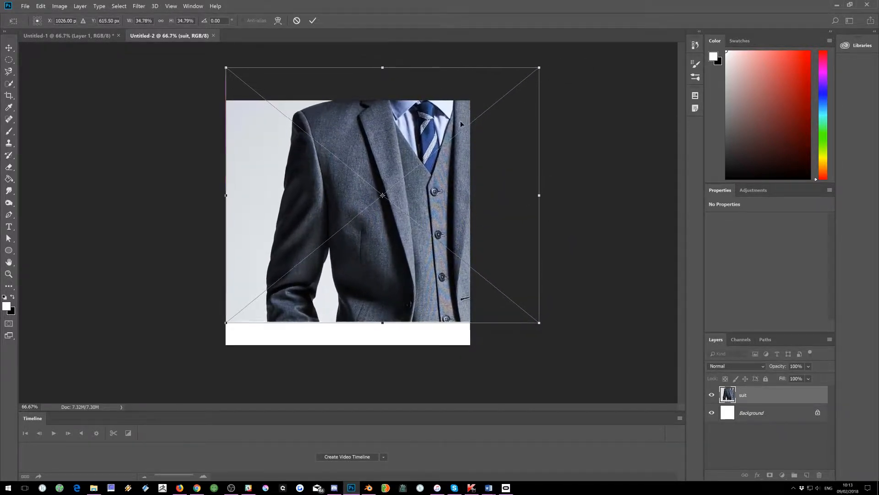
pyautogui.moveTo(462, 124); pyautogui.dragTo(410, 153)
pyautogui.moveTo(491, 87); pyautogui.dragTo(479, 99)
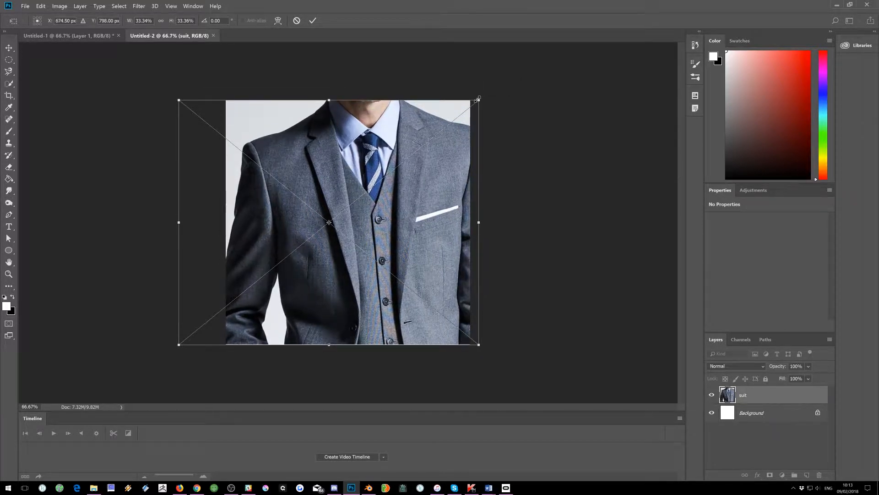
pyautogui.moveTo(436, 117)
pyautogui.mouseDown()
pyautogui.moveTo(438, 125)
pyautogui.moveTo(413, 125)
pyautogui.moveTo(421, 125)
pyautogui.mouseUp()
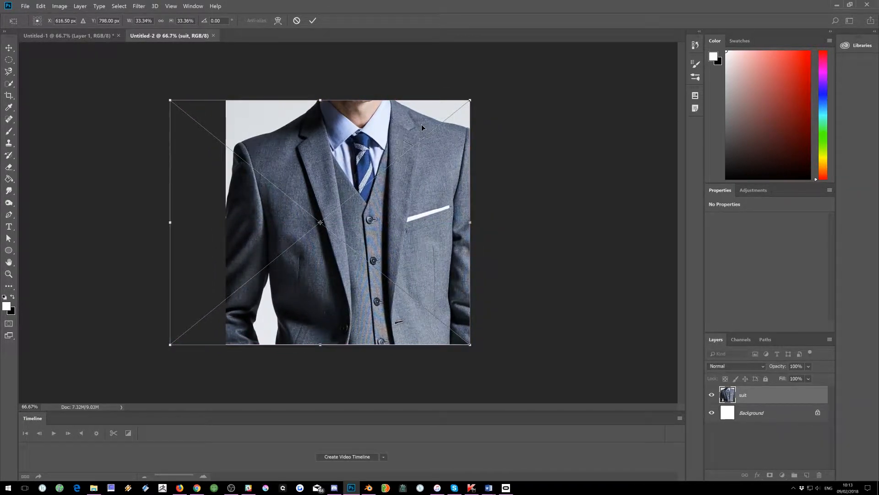
pyautogui.click(312, 22)
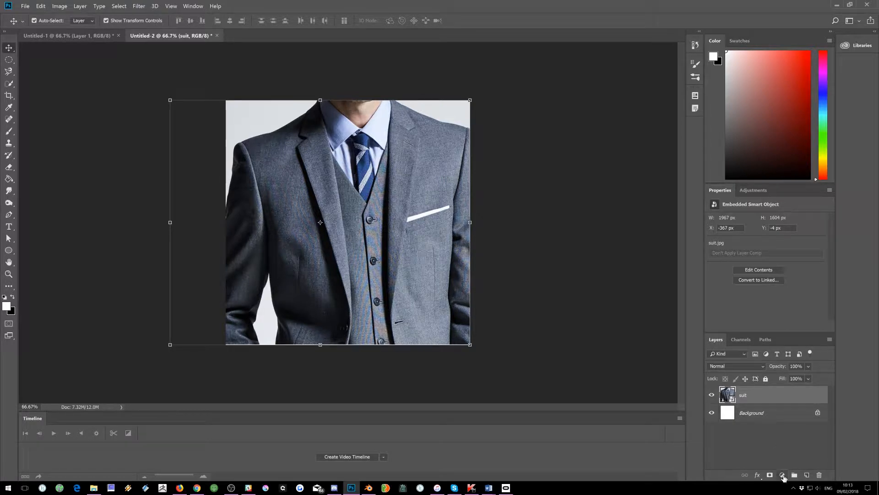
# Step: Add a new empty layer above the suit image and activate the Clone Stamp tool, keeping its sampling at Current & Below
pyautogui.click(807, 476)
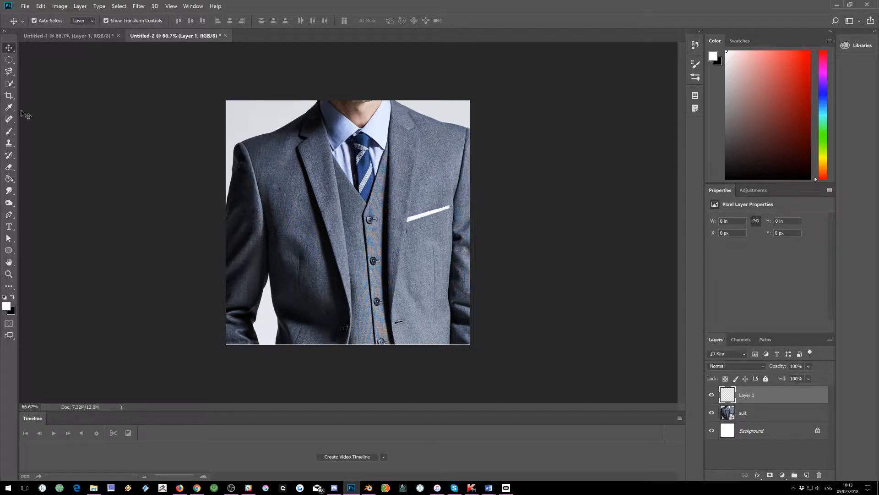
pyautogui.click(9, 144)
pyautogui.click(50, 143)
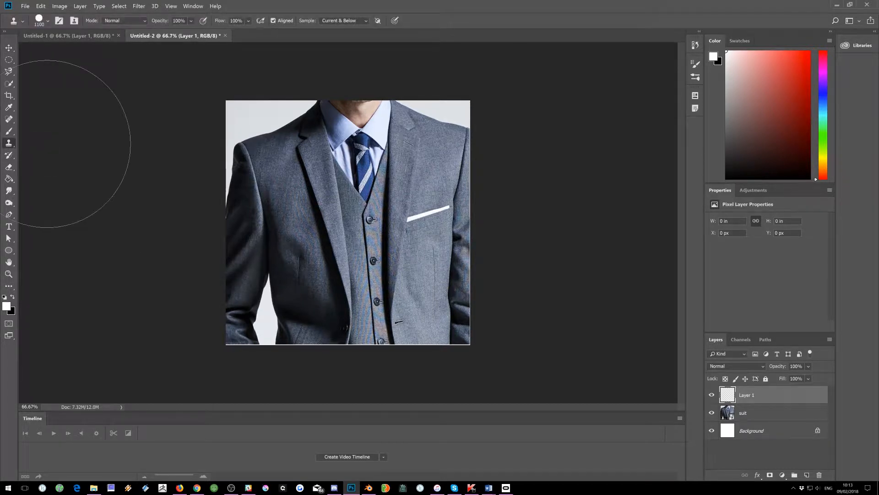
pyautogui.click(353, 23)
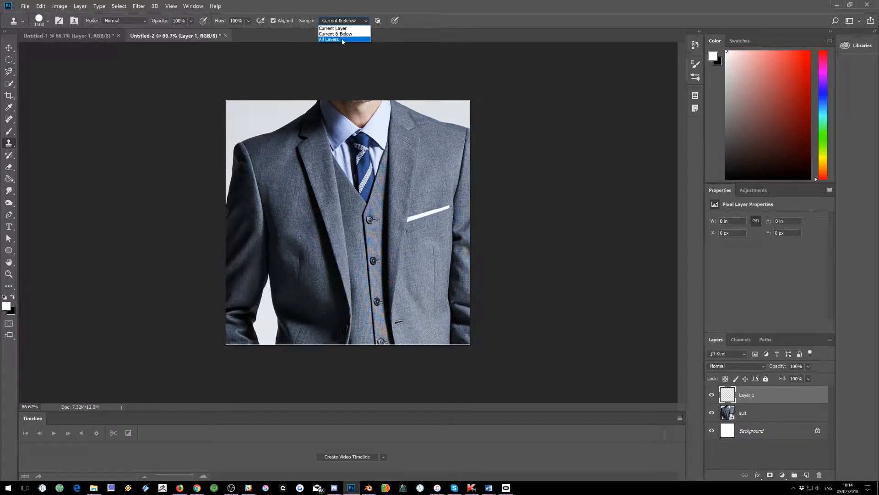
pyautogui.click(522, 85)
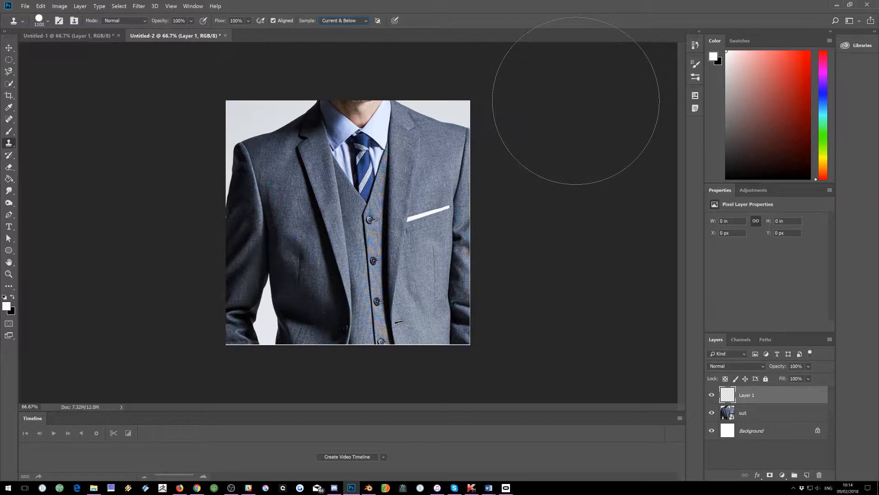
pyautogui.press('Delete')
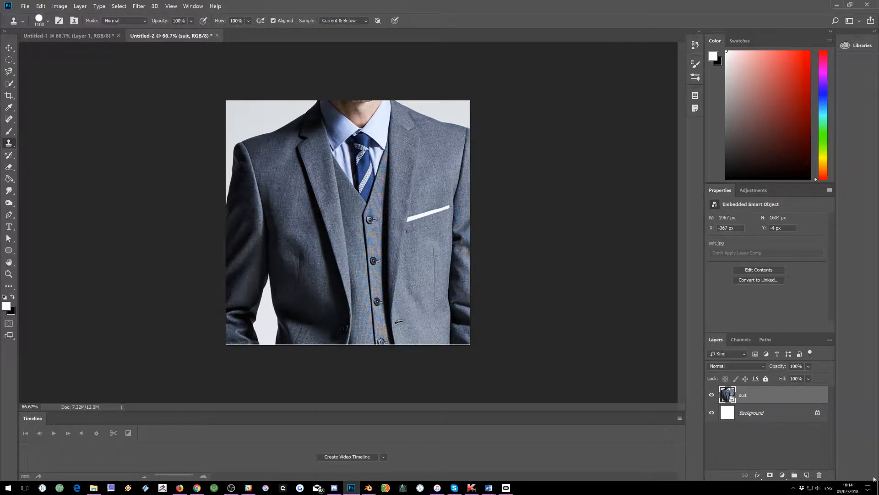
pyautogui.click(806, 475)
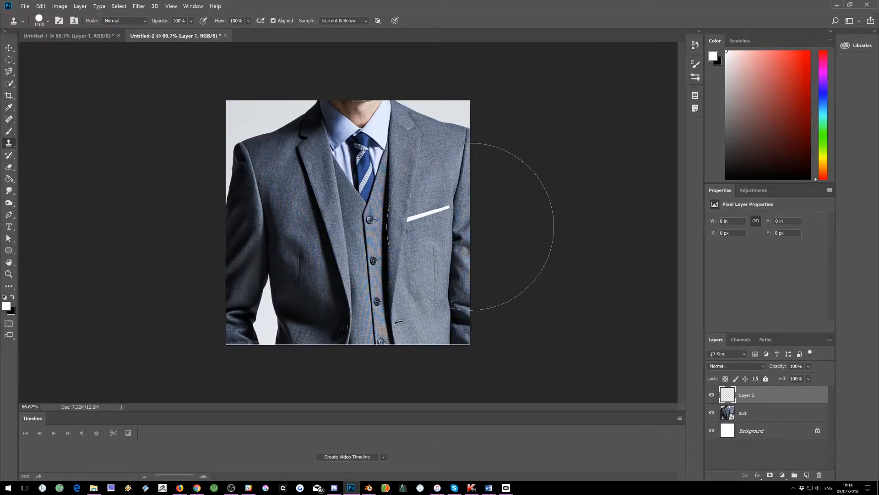
# Step: Stamp a circular copy of the suit's middle in place on the empty layer, using an 1100 px Hard Round clone brush
pyautogui.click(47, 21)
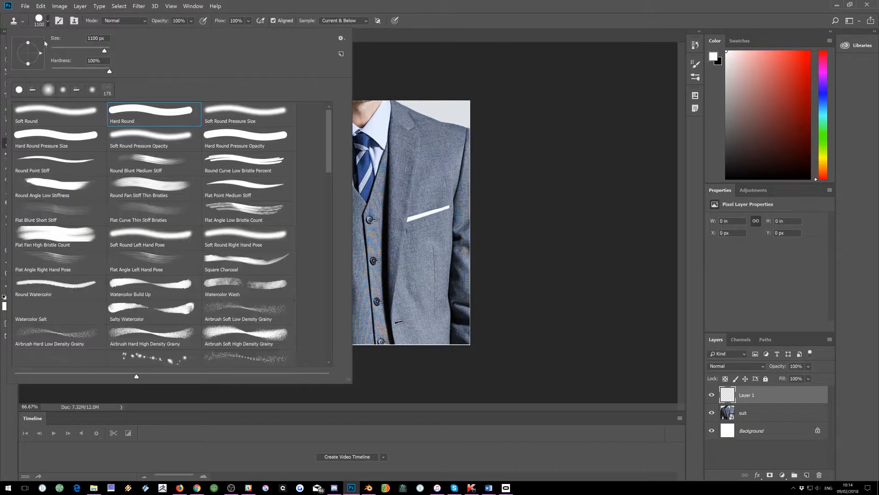
pyautogui.click(140, 108)
pyautogui.click(646, 113)
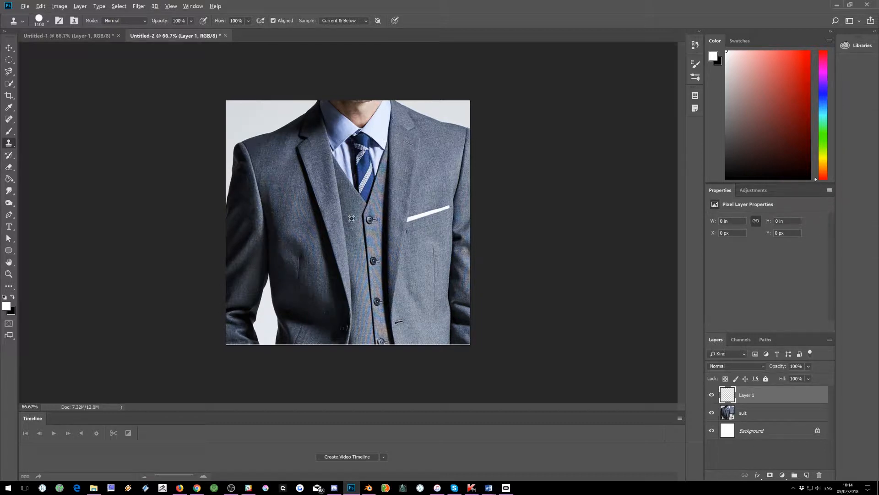
pyautogui.keyDown('alt'); pyautogui.click(351, 218); pyautogui.keyUp('alt')
pyautogui.click(351, 218)
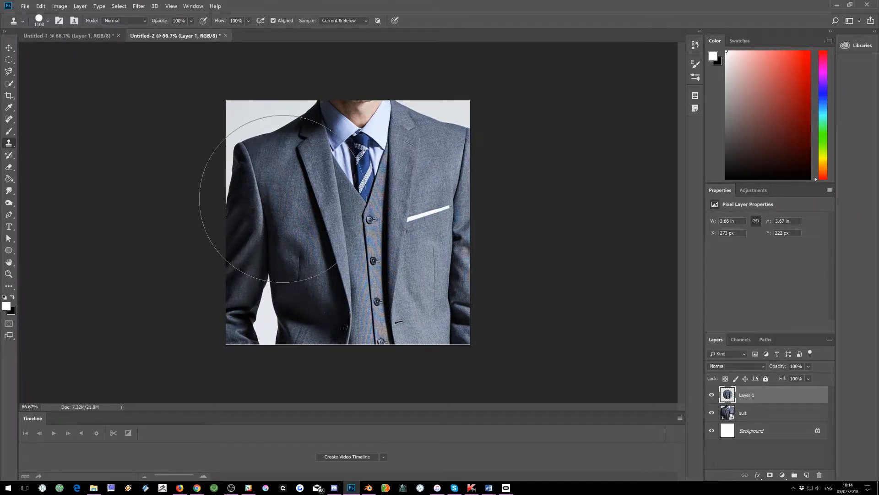
# Step: Nudge the cloned circle up a few pixels and back down with the Move tool
pyautogui.click(10, 49)
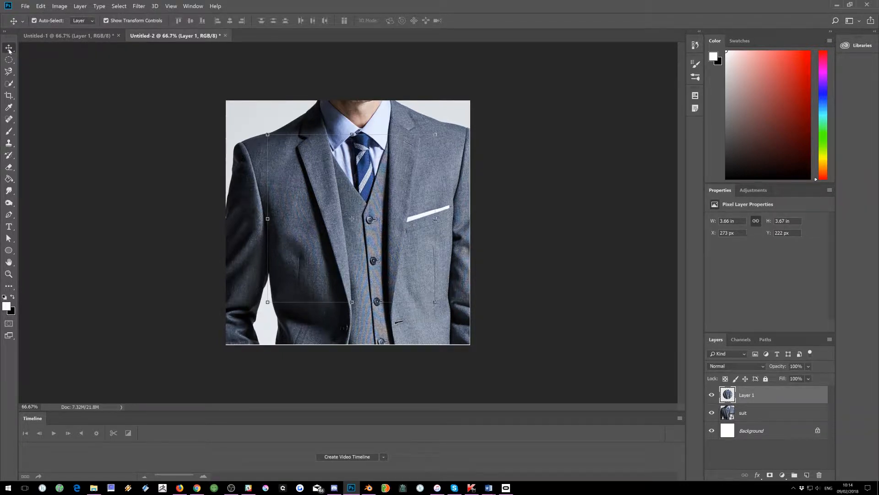
pyautogui.press('Up')
pyautogui.press('Up')
pyautogui.press('Up')
pyautogui.press('Up')
pyautogui.press('Up')
pyautogui.press('Up')
pyautogui.press('Up')
pyautogui.press('Up')
pyautogui.press('Up')
pyautogui.press('Up')
pyautogui.press('Up')
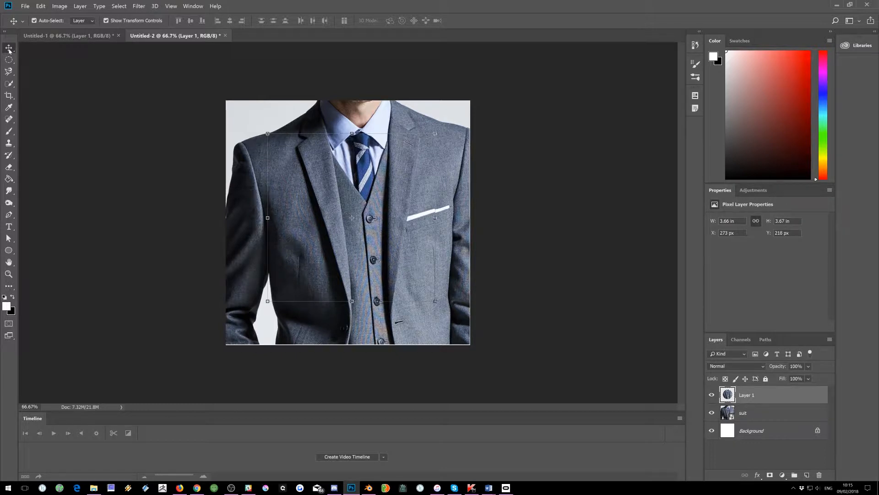
pyautogui.press('Down')
pyautogui.press('Down')
pyautogui.press('Down')
pyautogui.press('Down')
pyautogui.press('Down')
pyautogui.press('Down')
pyautogui.press('Down')
pyautogui.press('Down')
pyautogui.press('Down')
pyautogui.press('Down')
pyautogui.press('Down')
pyautogui.press('Down')
pyautogui.press('Down')
pyautogui.press('Down')
pyautogui.press('Down')
pyautogui.press('Down')
pyautogui.press('Down')
pyautogui.press('Down')
pyautogui.press('Down')
pyautogui.press('Down')
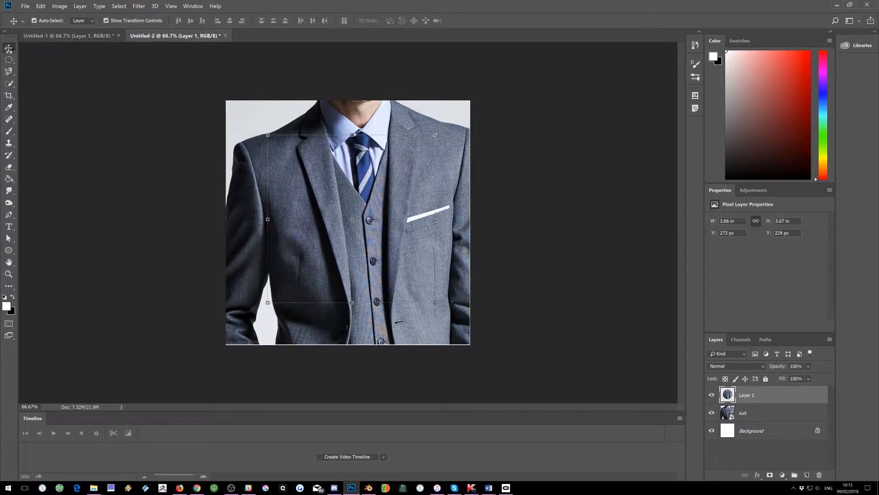
# Step: Enlarge the cloned circle to about 108% and centre it on the canvas
pyautogui.moveTo(318, 173); pyautogui.dragTo(338, 177)
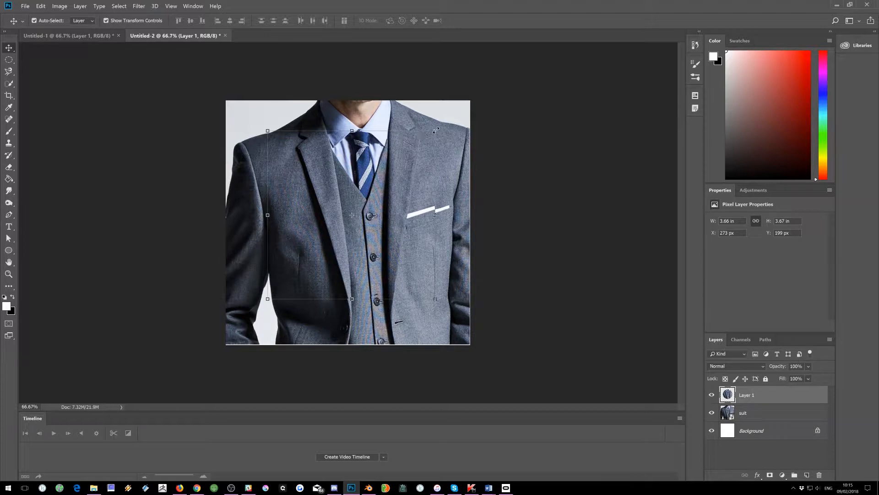
pyautogui.moveTo(435, 131); pyautogui.dragTo(450, 116)
pyautogui.moveTo(373, 160); pyautogui.dragTo(358, 180)
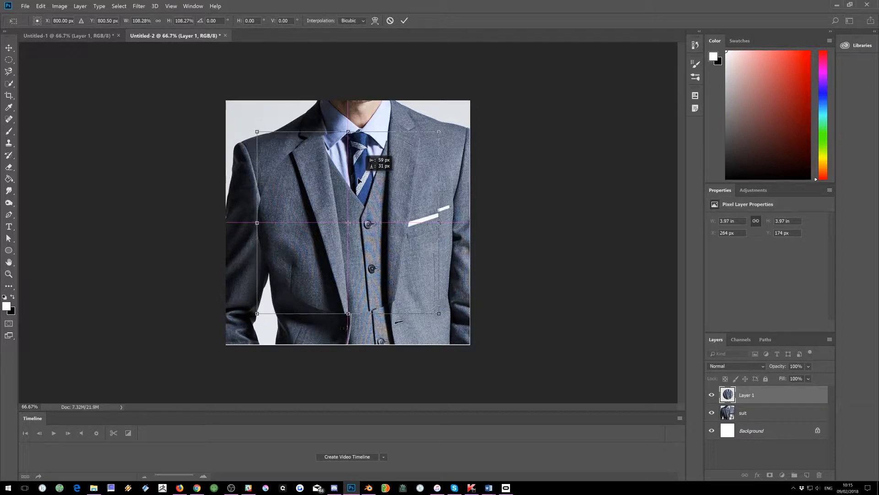
pyautogui.moveTo(358, 180); pyautogui.dragTo(359, 180)
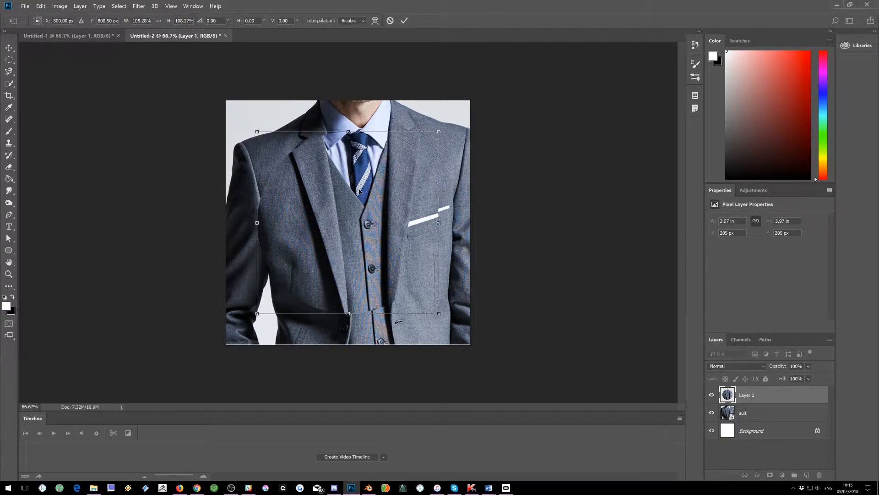
pyautogui.click(406, 21)
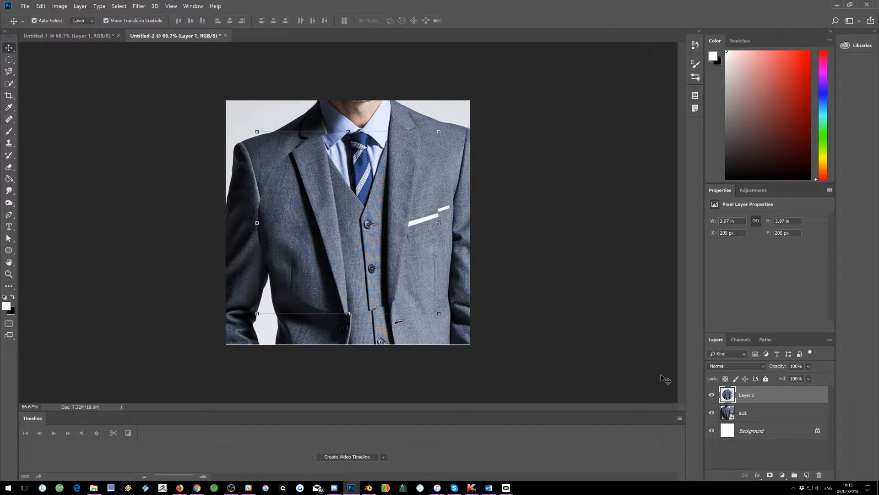
# Step: Darken the suit layer with a Levels adjustment directly above it, using input levels of about 52, 0.77 and 254
pyautogui.click(777, 416)
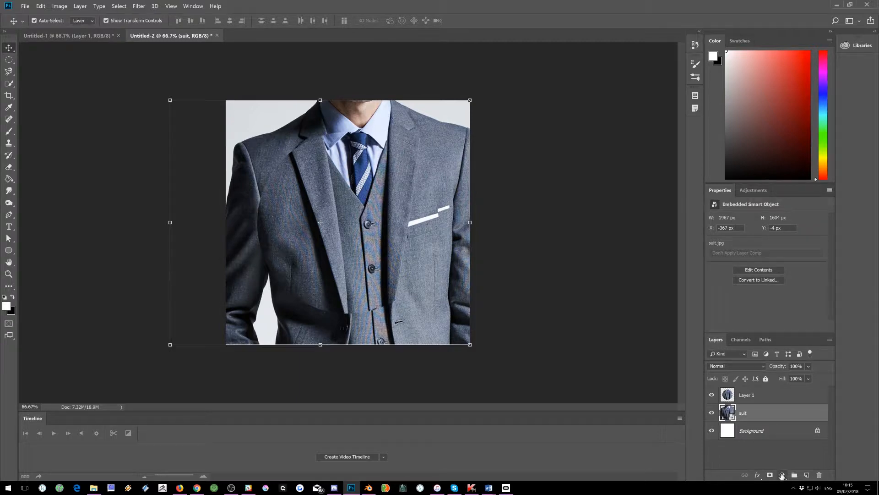
pyautogui.click(782, 476)
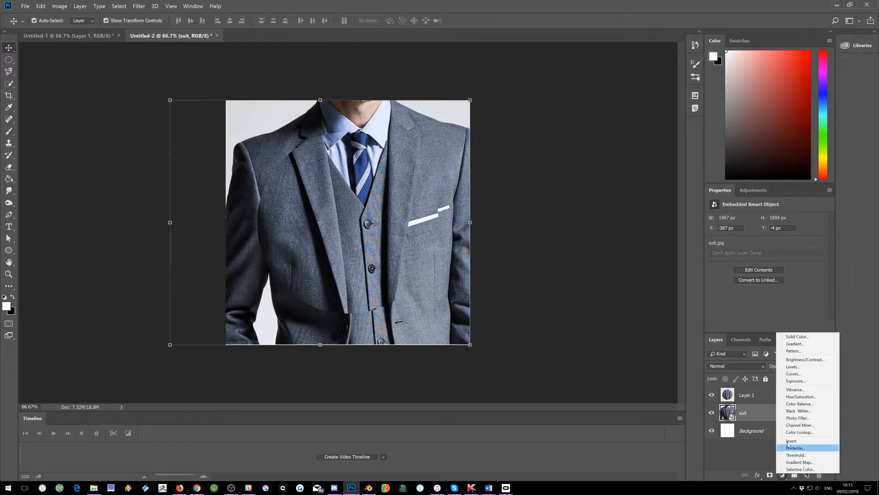
pyautogui.click(793, 366)
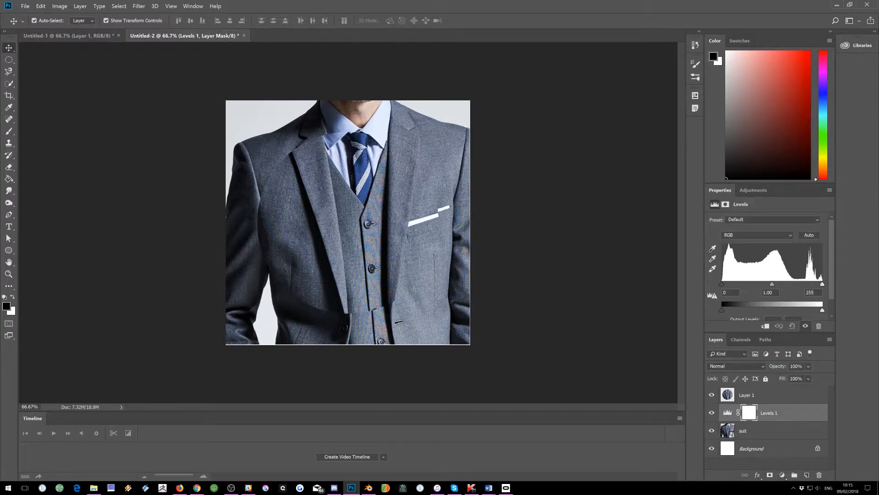
pyautogui.moveTo(722, 284); pyautogui.dragTo(743, 284)
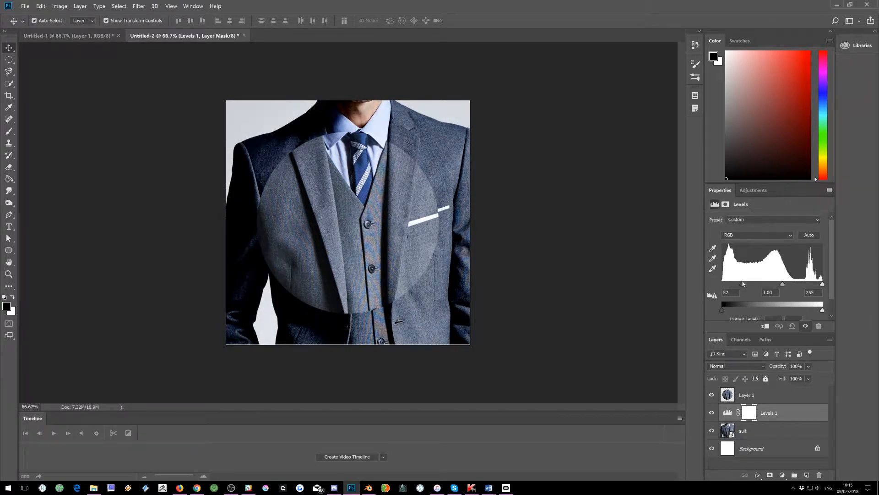
pyautogui.moveTo(822, 284); pyautogui.dragTo(788, 285)
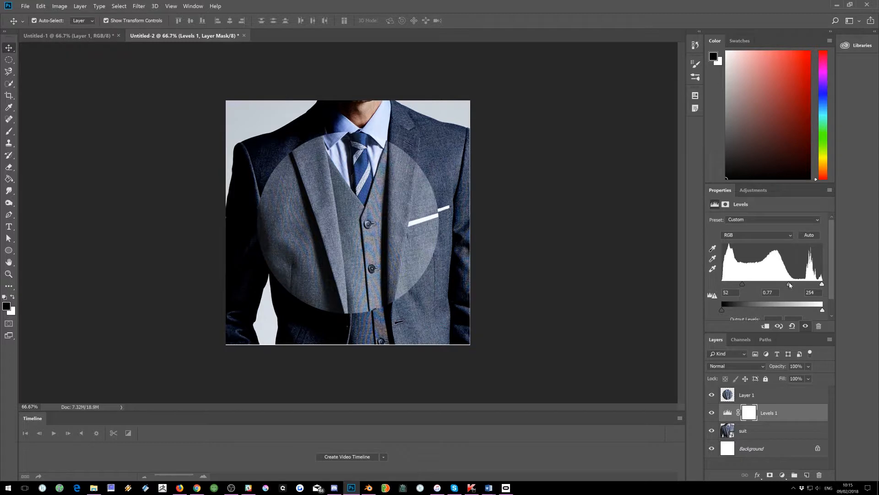
pyautogui.moveTo(789, 284); pyautogui.dragTo(788, 284)
# Step: Brighten the cloned circle with an Exposure adjustment clipped to its layer, setting exposure to +0.67 and offset to +0.1125
pyautogui.click(767, 398)
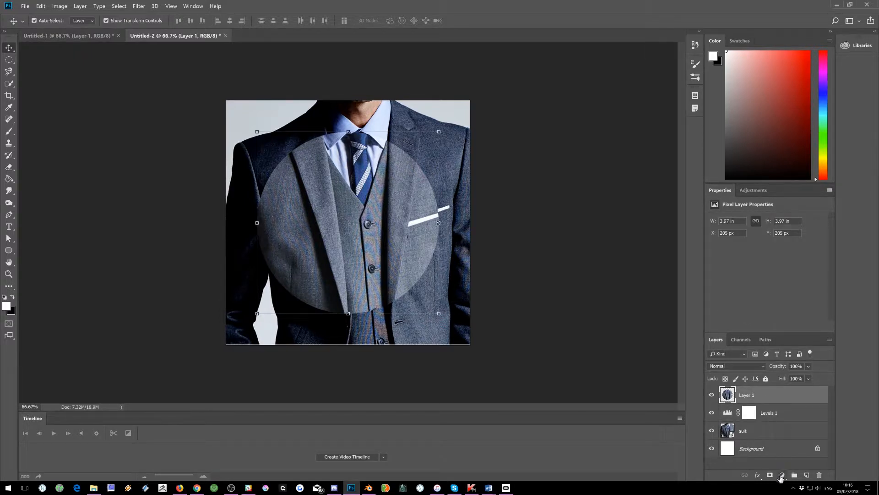
pyautogui.click(781, 476)
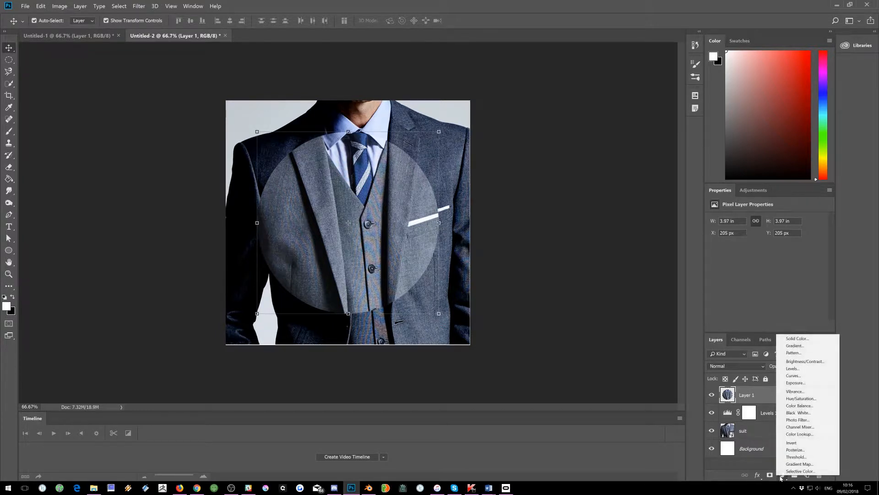
pyautogui.click(794, 384)
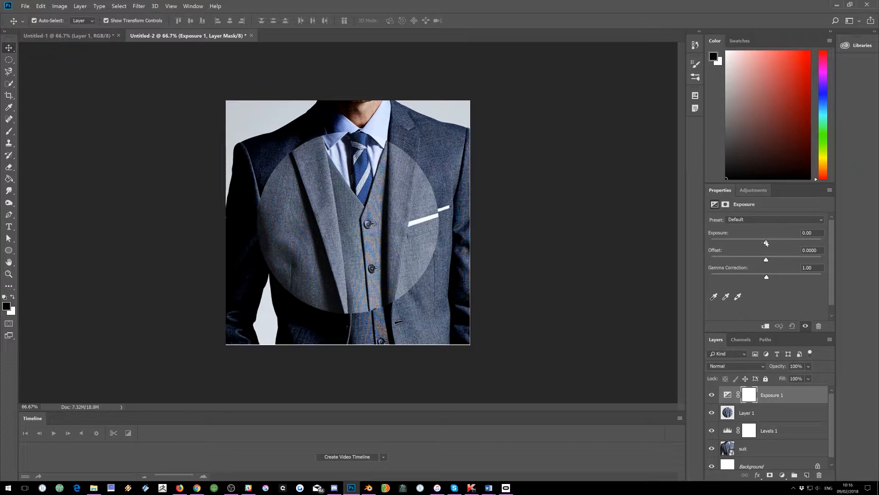
pyautogui.moveTo(766, 243)
pyautogui.mouseDown()
pyautogui.moveTo(780, 243)
pyautogui.moveTo(762, 243)
pyautogui.moveTo(773, 242)
pyautogui.mouseUp()
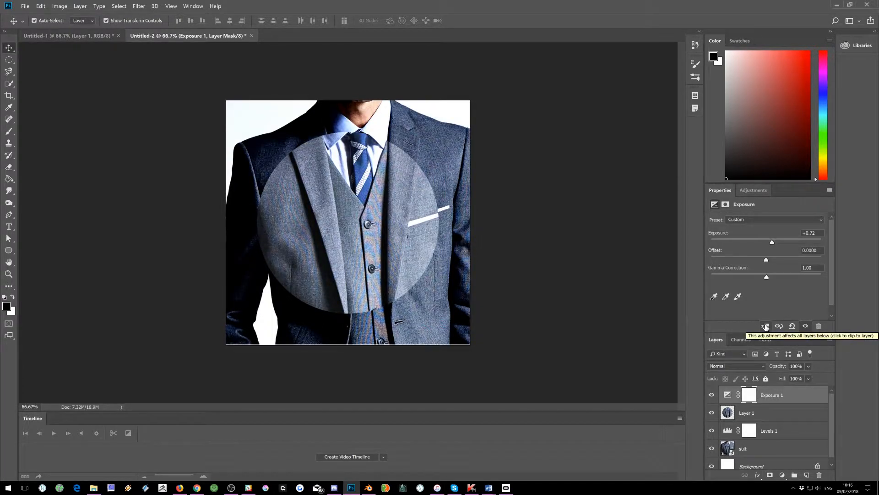
pyautogui.click(765, 326)
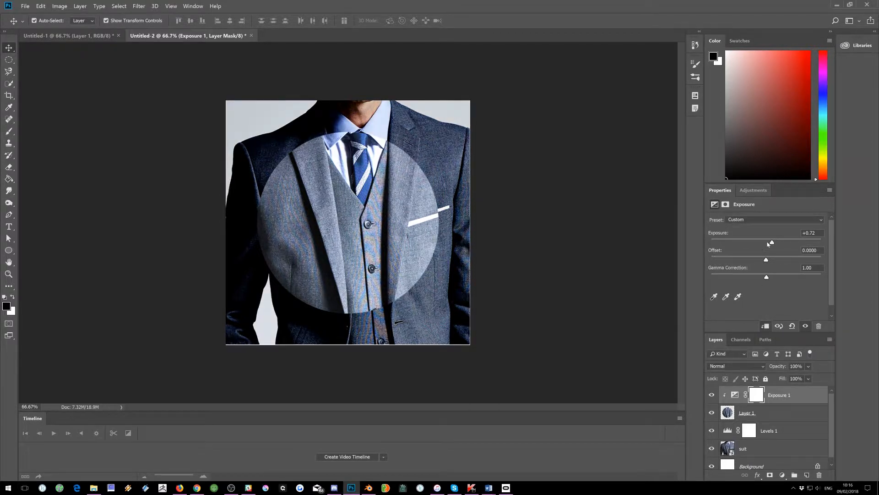
pyautogui.moveTo(772, 243); pyautogui.dragTo(778, 260)
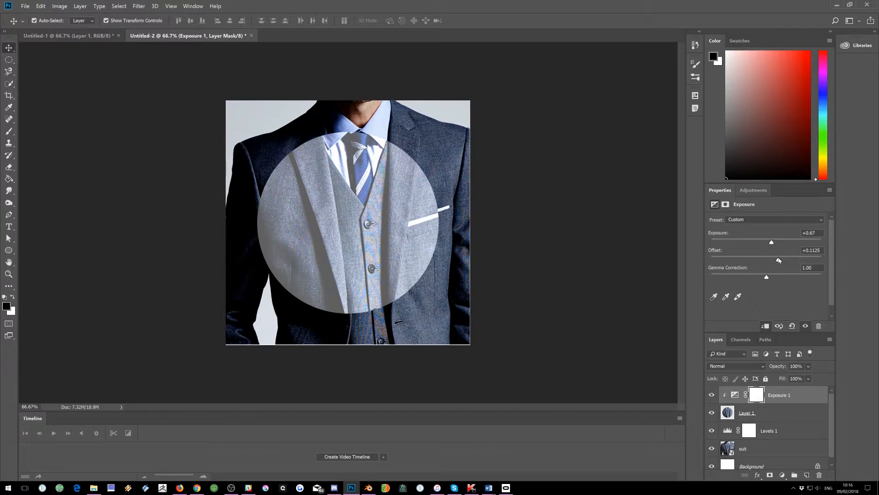
# Step: Activate the Type tool and set the font size to 65 px
pyautogui.click(9, 227)
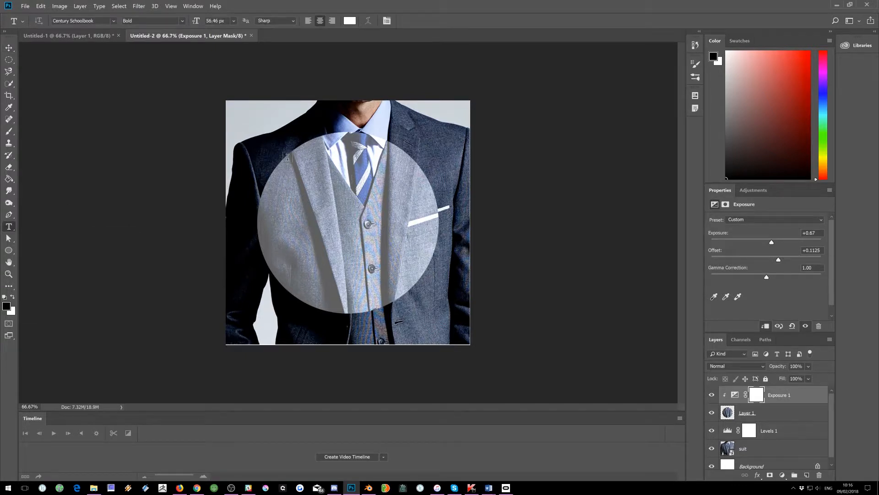
pyautogui.click(234, 21)
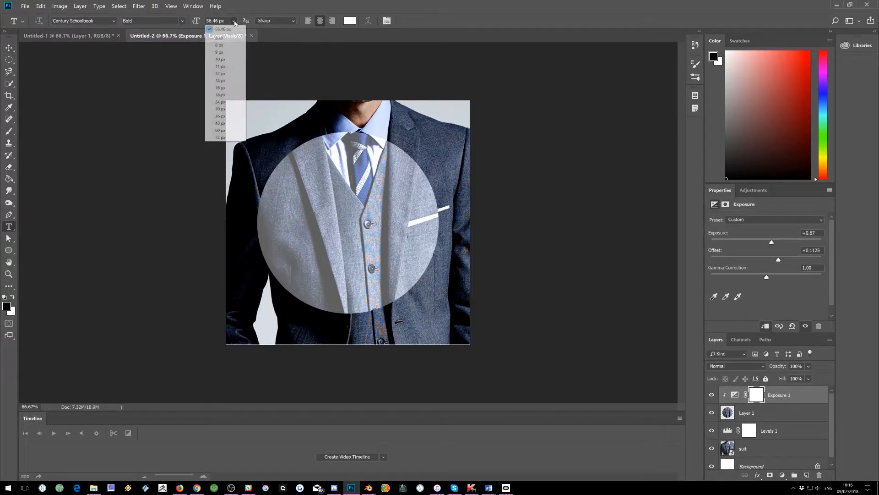
pyautogui.click(222, 95)
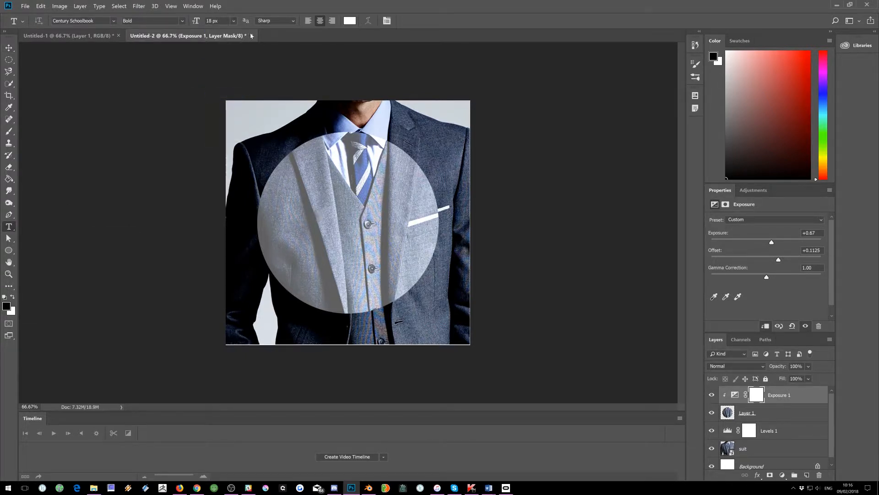
pyautogui.click(234, 21)
pyautogui.click(222, 119)
pyautogui.moveTo(198, 22); pyautogui.dragTo(211, 22)
# Step: Set the Type tool's font to MS Reference Sans Serif
pyautogui.click(114, 21)
pyautogui.scroll(3, 169, 160)
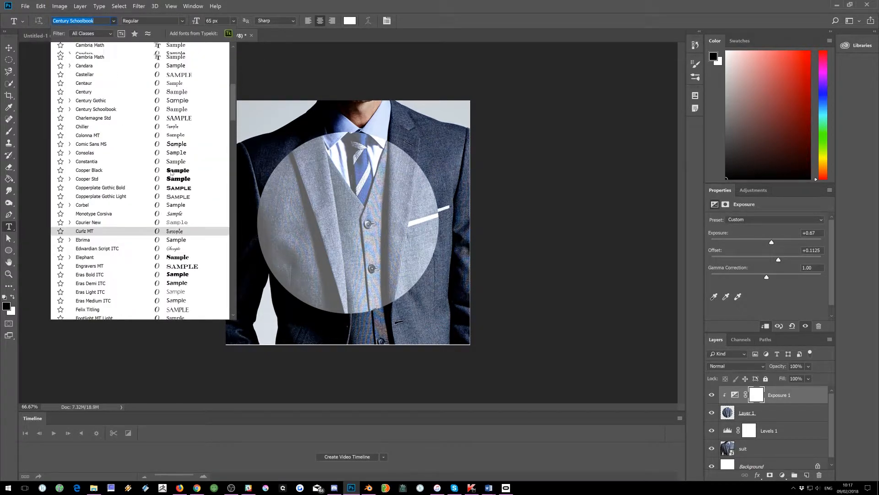
pyautogui.scroll(-2, 171, 172)
pyautogui.scroll(-20, 171, 172)
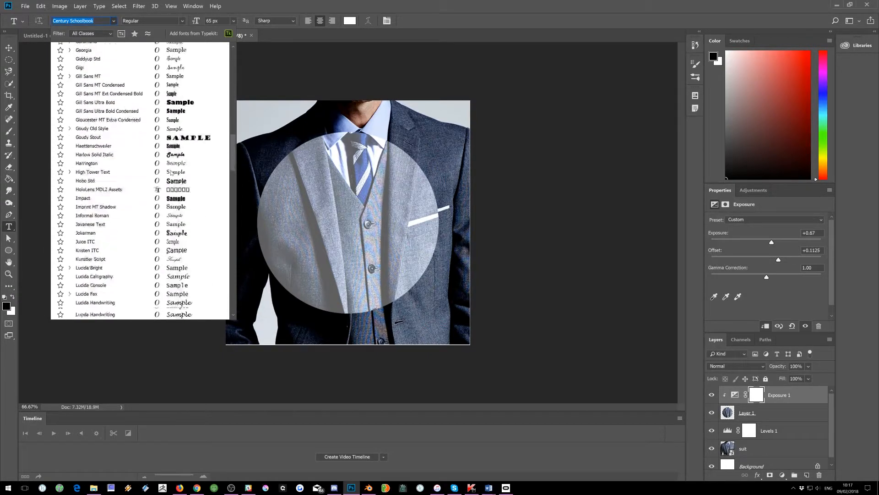
pyautogui.scroll(-2, 171, 173)
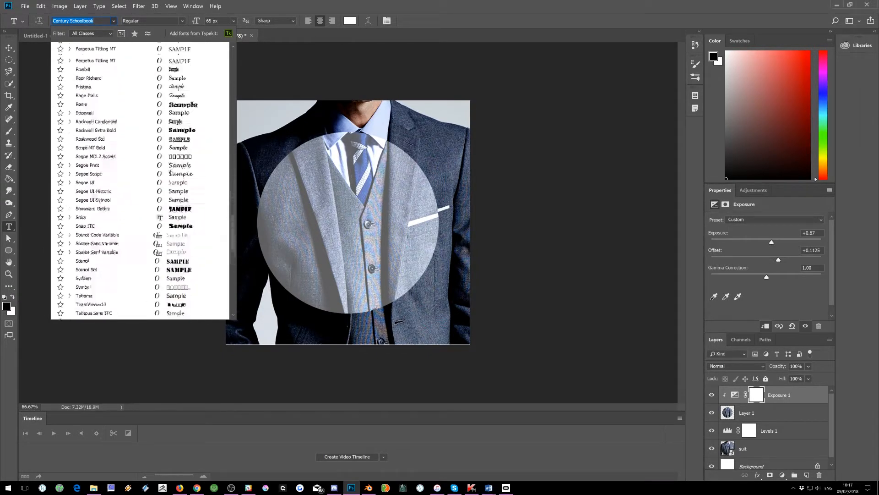
pyautogui.scroll(9, 171, 173)
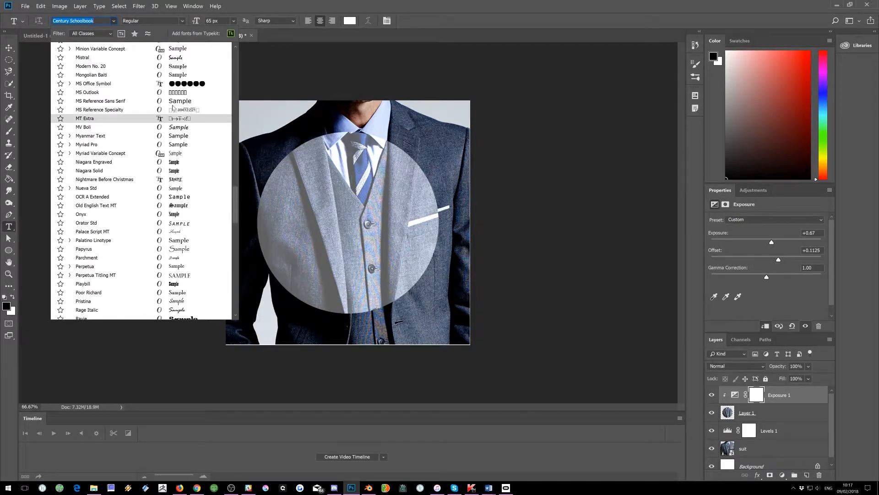
pyautogui.click(169, 101)
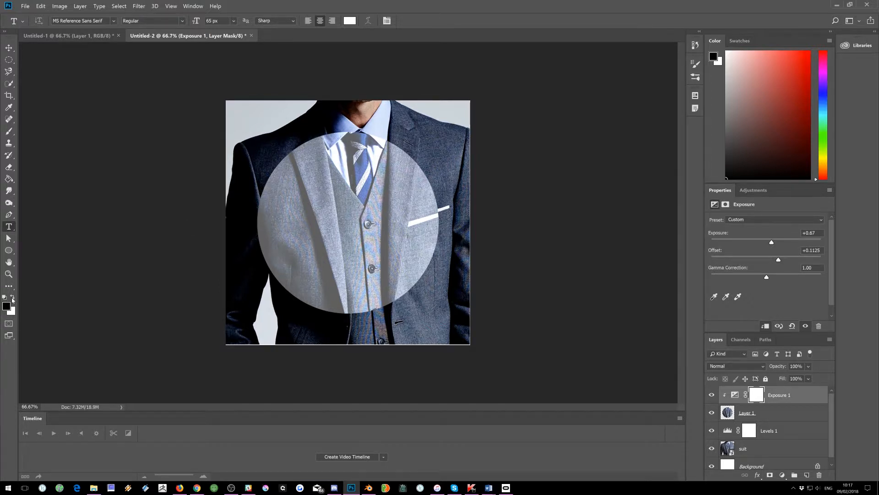
# Step: Add the white text "Sharp Dressed" on the upper part of the bright circle
pyautogui.click(292, 196)
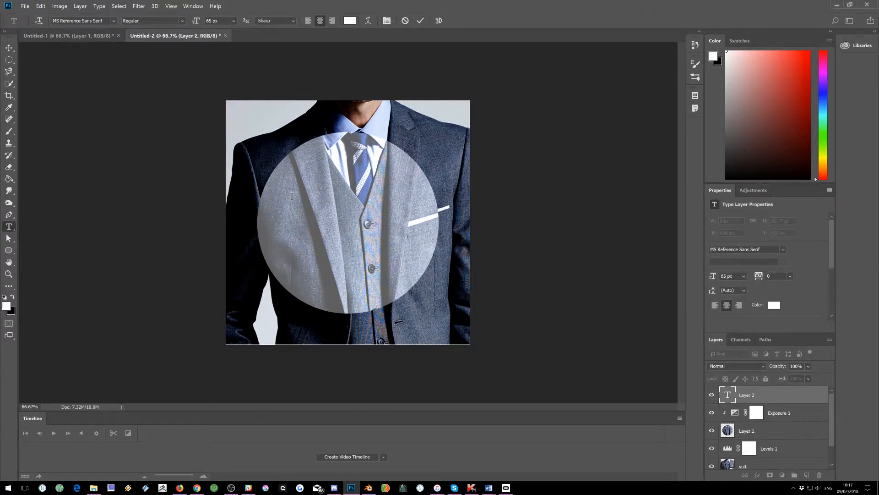
pyautogui.write('Sharp Dressed')
pyautogui.click(8, 48)
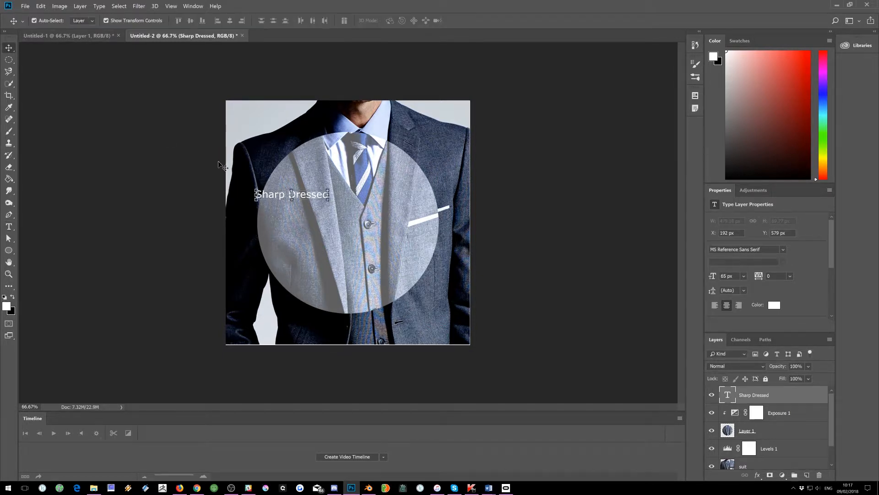
# Step: Enlarge the "Sharp Dressed" text to about 224% and centre it horizontally across the upper half of the circle
pyautogui.moveTo(302, 196); pyautogui.dragTo(444, 220)
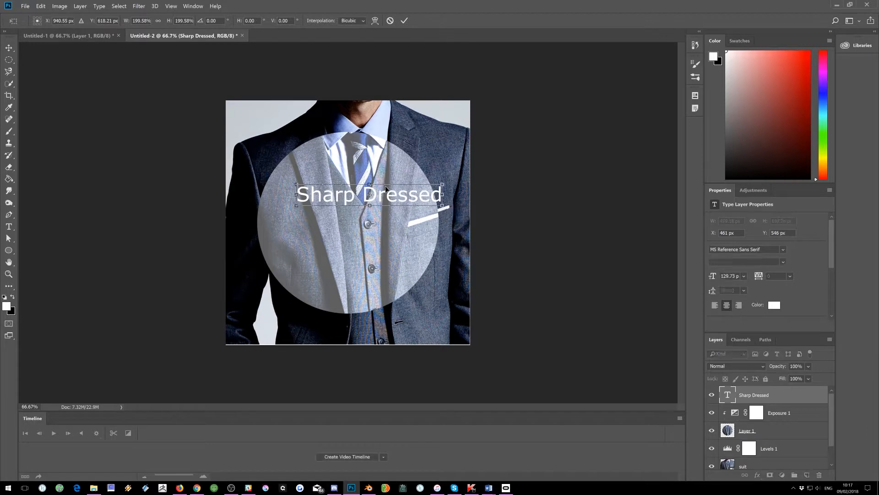
pyautogui.moveTo(404, 194); pyautogui.dragTo(380, 196)
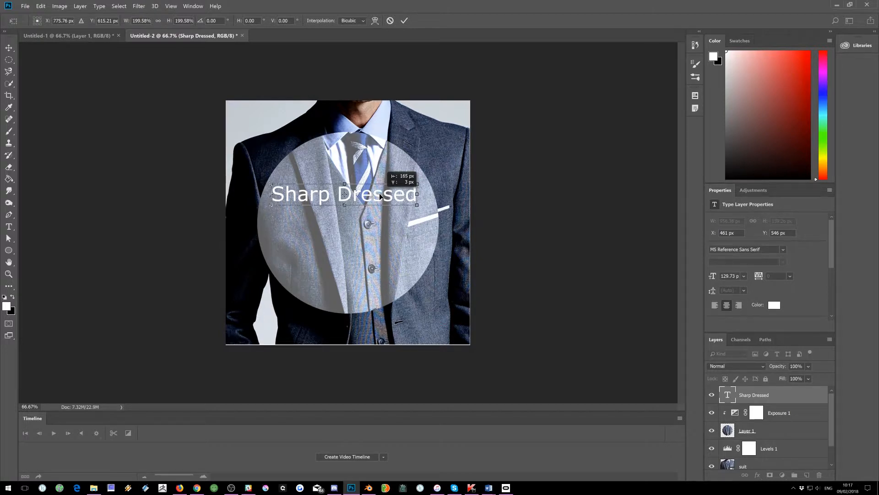
pyautogui.moveTo(379, 194)
pyautogui.mouseDown()
pyautogui.moveTo(434, 207)
pyautogui.moveTo(379, 202)
pyautogui.mouseUp()
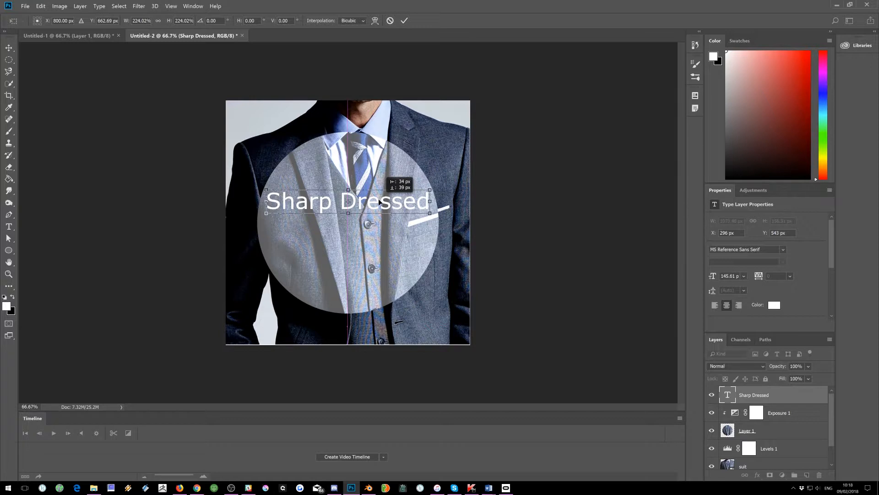
pyautogui.moveTo(379, 202); pyautogui.dragTo(379, 201)
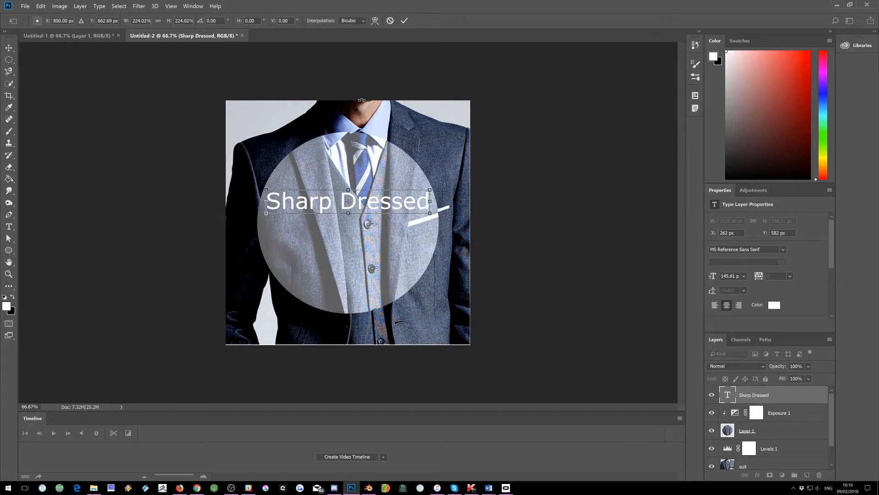
pyautogui.click(405, 20)
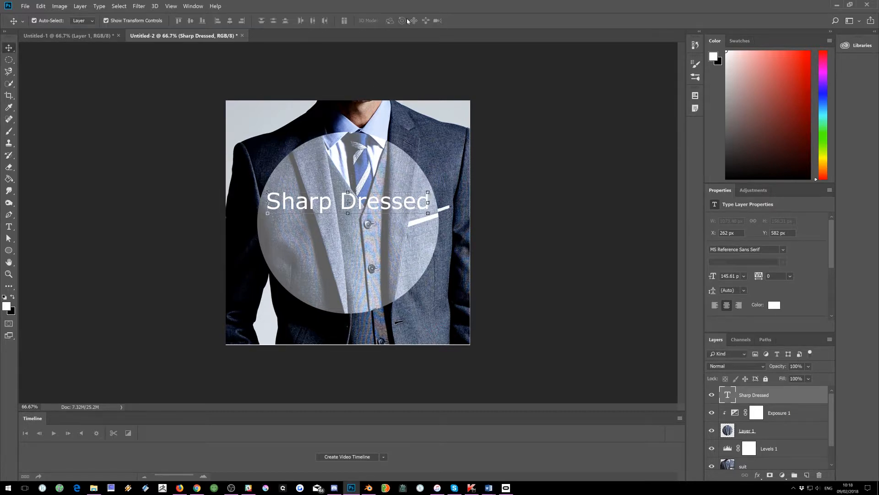
# Step: Add a separate white text layer reading "Man" below "Sharp Dressed"
pyautogui.click(12, 227)
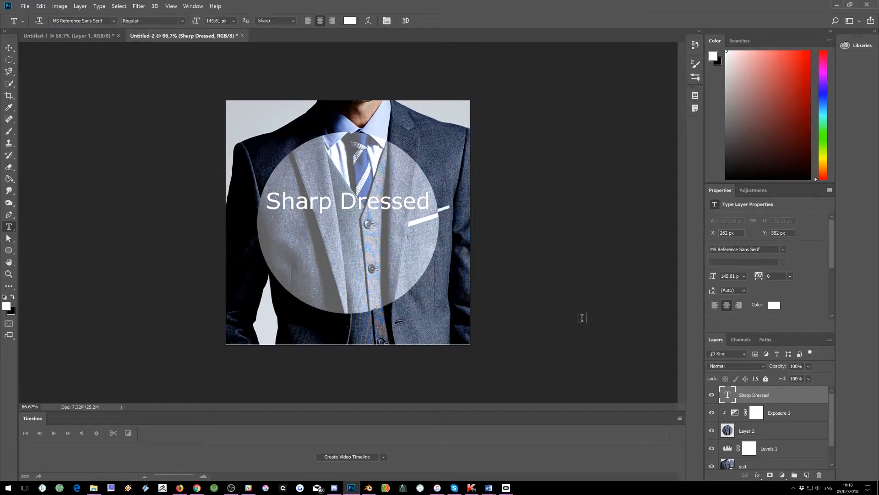
pyautogui.click(289, 237)
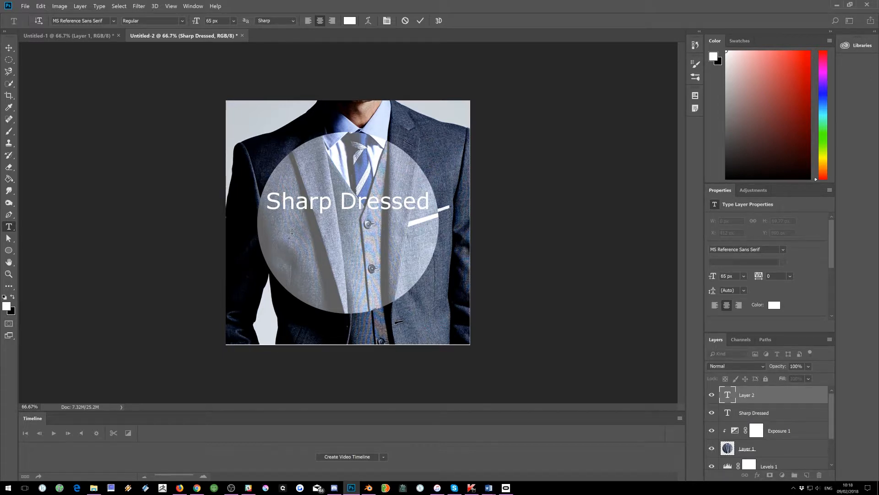
pyautogui.write('Man')
pyautogui.click(9, 47)
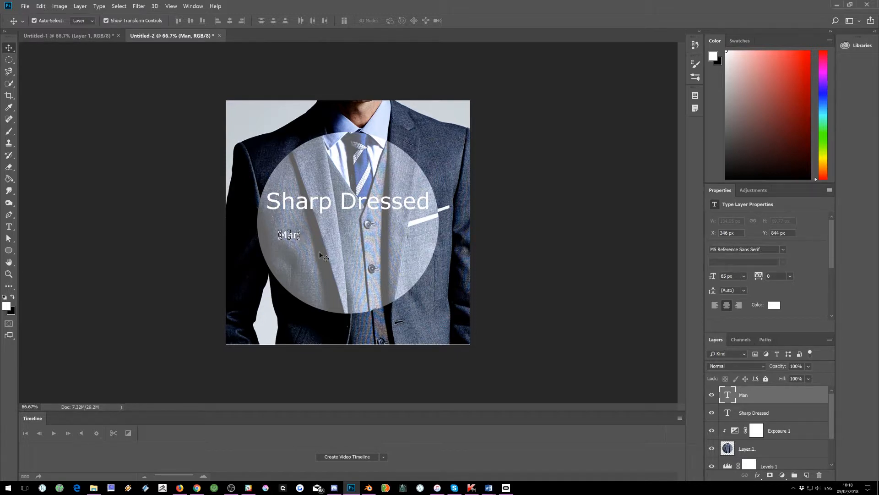
# Step: Enlarge the "Man" text to about 695% and centre it horizontally, nudging it up close beneath "Sharp Dressed"
pyautogui.moveTo(300, 238); pyautogui.dragTo(419, 308)
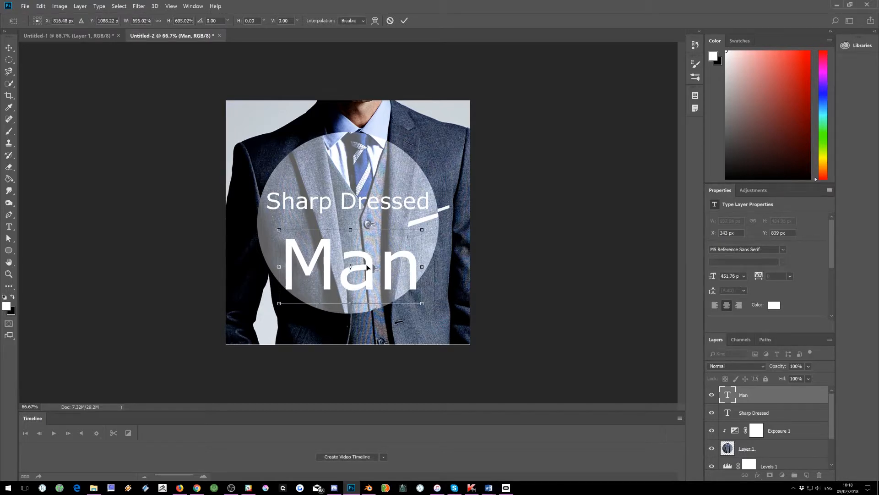
pyautogui.moveTo(368, 271); pyautogui.dragTo(367, 254)
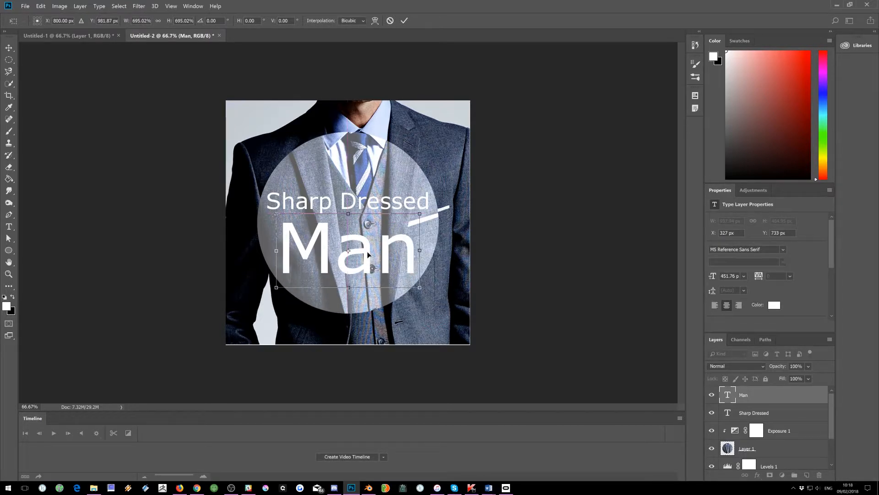
pyautogui.press('Up')
pyautogui.press('Up')
pyautogui.press('Up')
pyautogui.press('Up')
pyautogui.press('Up')
pyautogui.press('Up')
pyautogui.press('Up')
pyautogui.press('Up')
pyautogui.press('Up')
pyautogui.press('Up')
pyautogui.press('Up')
pyautogui.press('Up')
pyautogui.press('Up')
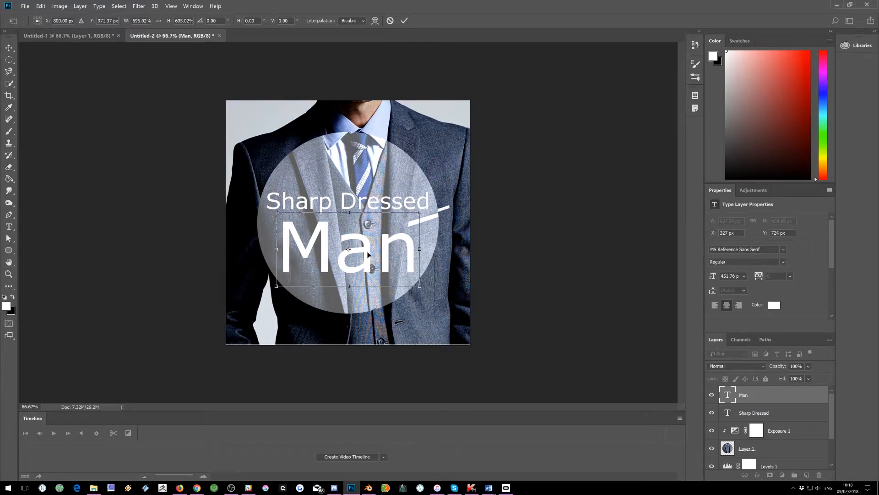
pyautogui.press('Up')
pyautogui.press('Up')
pyautogui.press('Up')
pyautogui.press('Up')
pyautogui.press('Up')
pyautogui.press('Up')
pyautogui.press('Up')
pyautogui.press('Up')
pyautogui.press('Up')
pyautogui.press('Up')
pyautogui.press('Up')
pyautogui.press('Up')
pyautogui.press('Up')
pyautogui.press('Up')
pyautogui.press('Up')
pyautogui.press('Up')
pyautogui.press('Up')
pyautogui.press('Up')
pyautogui.press('Up')
pyautogui.press('Up')
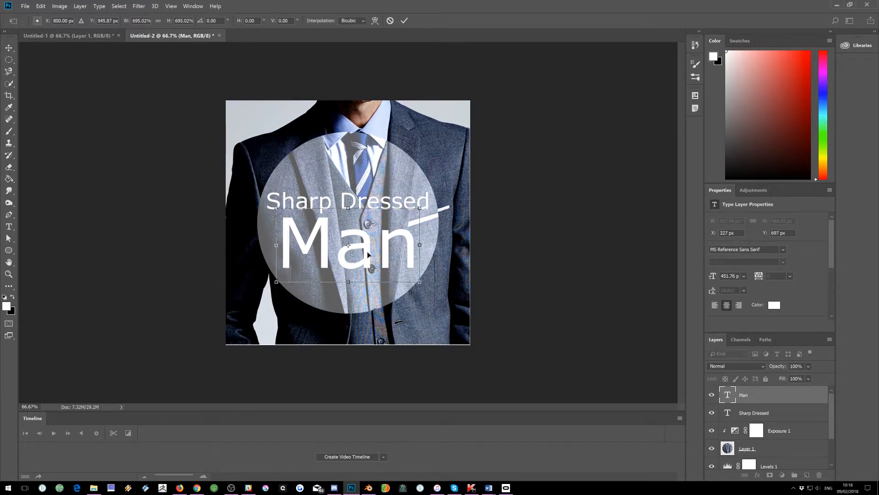
pyautogui.press('Down')
pyautogui.press('Down')
pyautogui.press('Down')
pyautogui.press('Down')
pyautogui.press('Down')
pyautogui.press('Down')
pyautogui.press('Down')
pyautogui.press('Down')
pyautogui.press('Down')
pyautogui.press('Down')
pyautogui.press('Down')
pyautogui.press('Down')
pyautogui.press('Down')
pyautogui.press('Down')
pyautogui.press('Down')
pyautogui.press('Down')
pyautogui.press('Down')
pyautogui.press('Down')
pyautogui.press('Down')
pyautogui.press('Down')
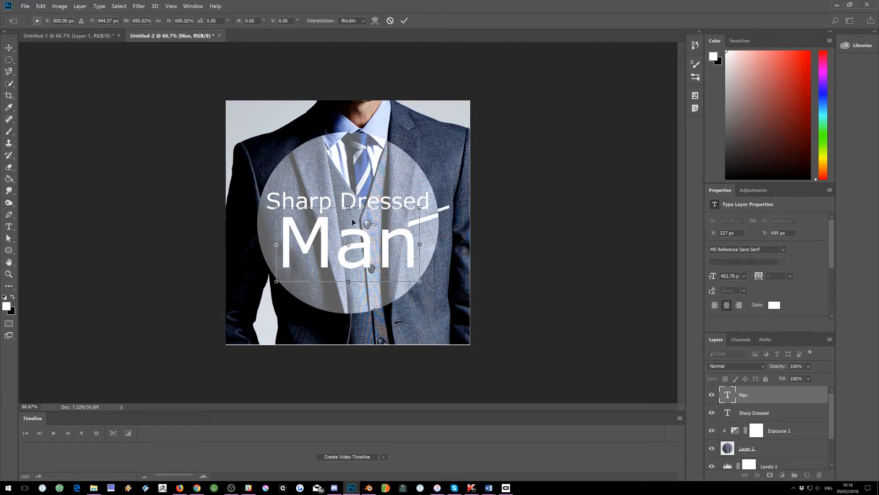
# Step: Change the font of the word "Man" to Tempus Sans ITC
pyautogui.click(9, 226)
pyautogui.click(407, 181)
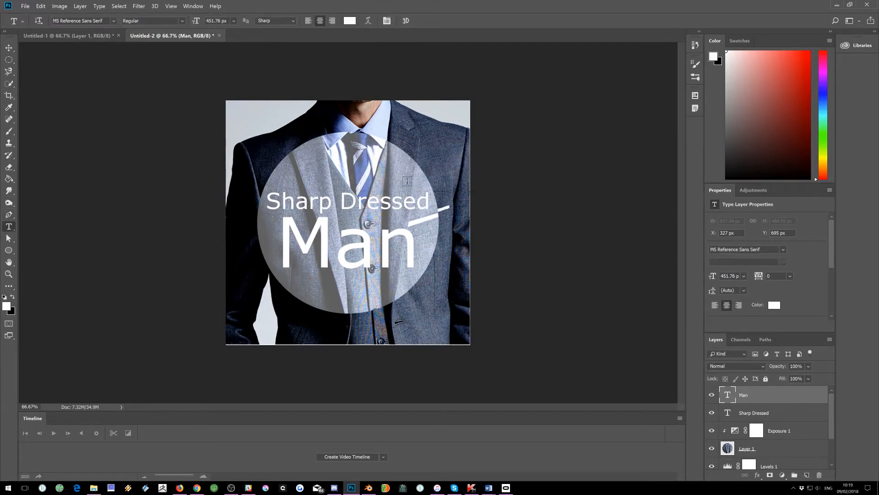
pyautogui.moveTo(407, 238); pyautogui.dragTo(289, 236)
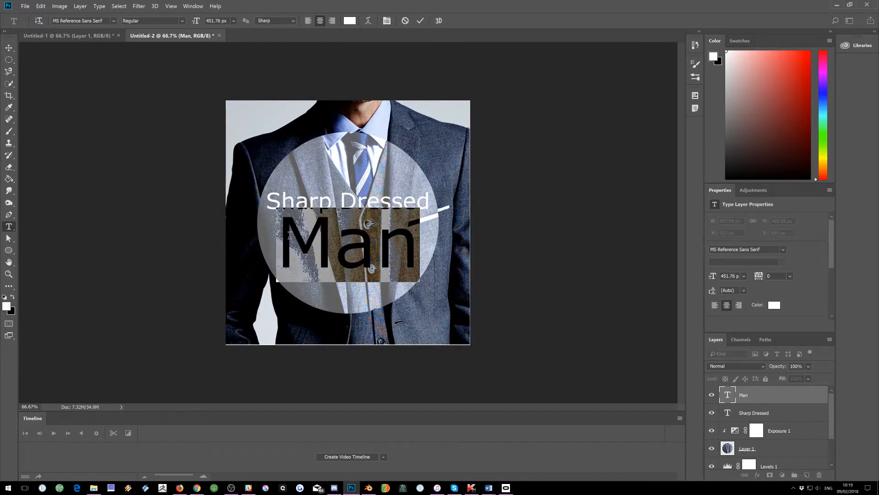
pyautogui.click(113, 21)
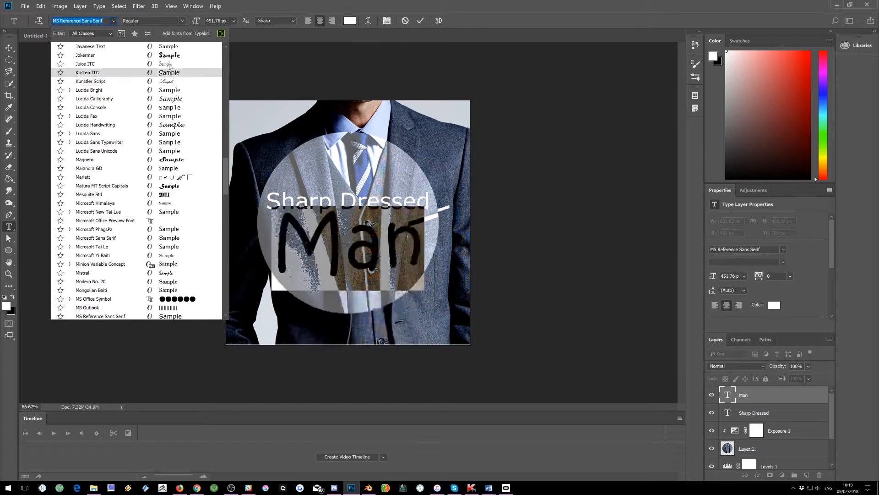
pyautogui.scroll(2, 170, 64)
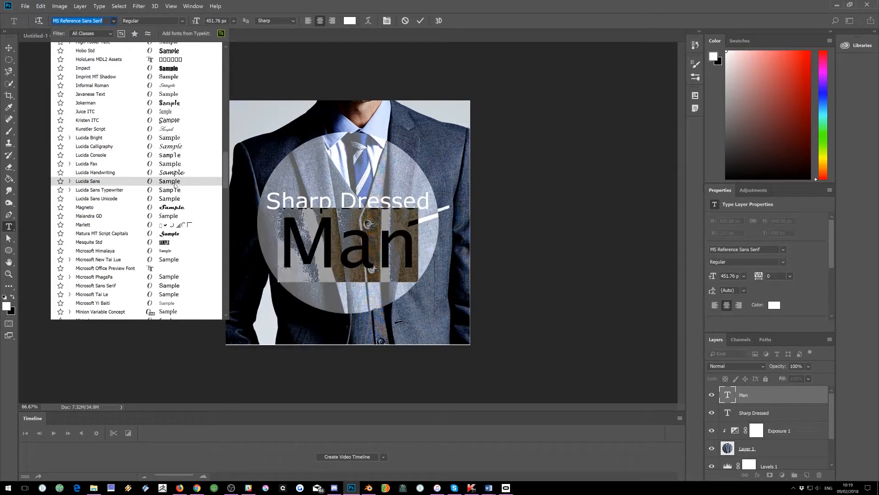
pyautogui.scroll(-6, 174, 184)
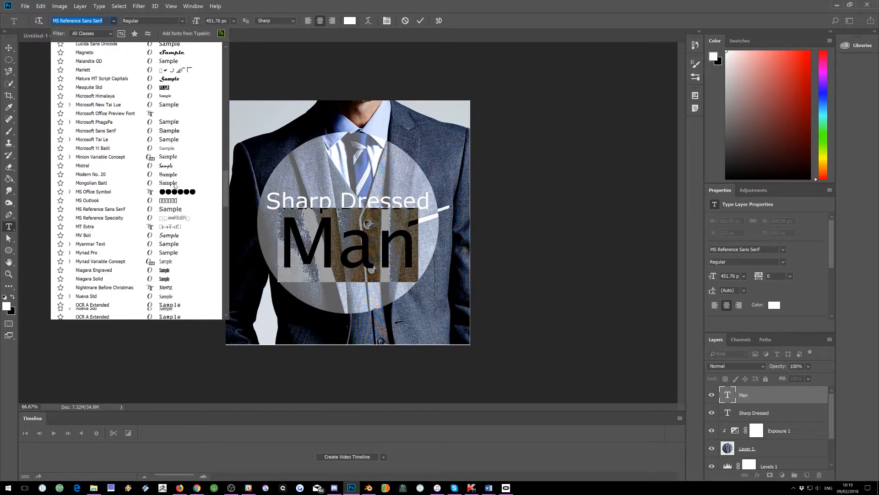
pyautogui.scroll(-3, 175, 185)
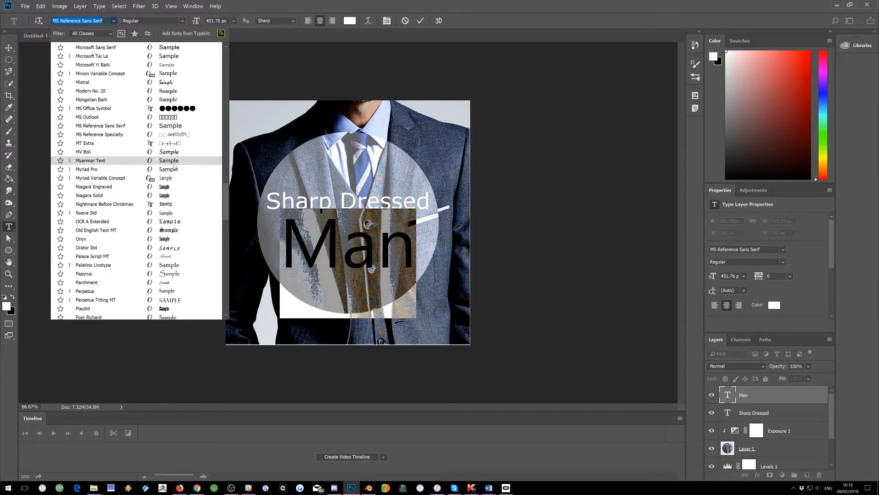
pyautogui.scroll(-2, 173, 208)
pyautogui.scroll(-2, 172, 242)
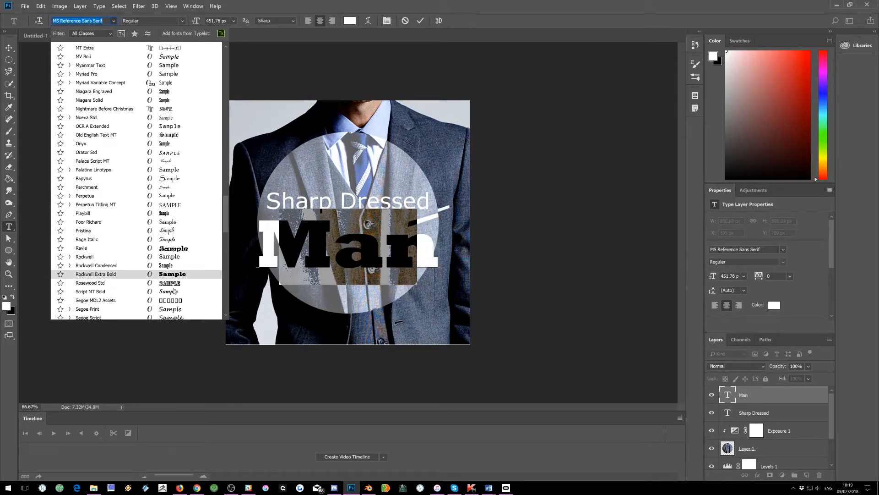
pyautogui.scroll(-2, 173, 285)
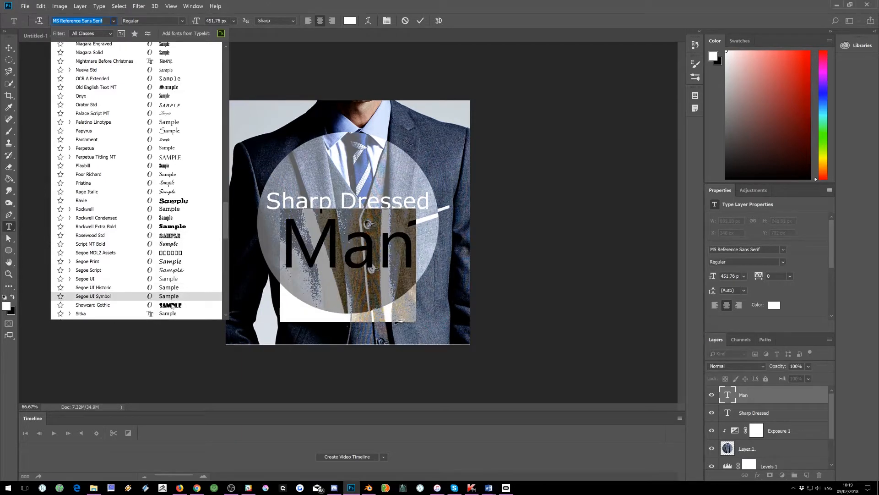
pyautogui.scroll(-2, 172, 304)
pyautogui.scroll(-3, 173, 304)
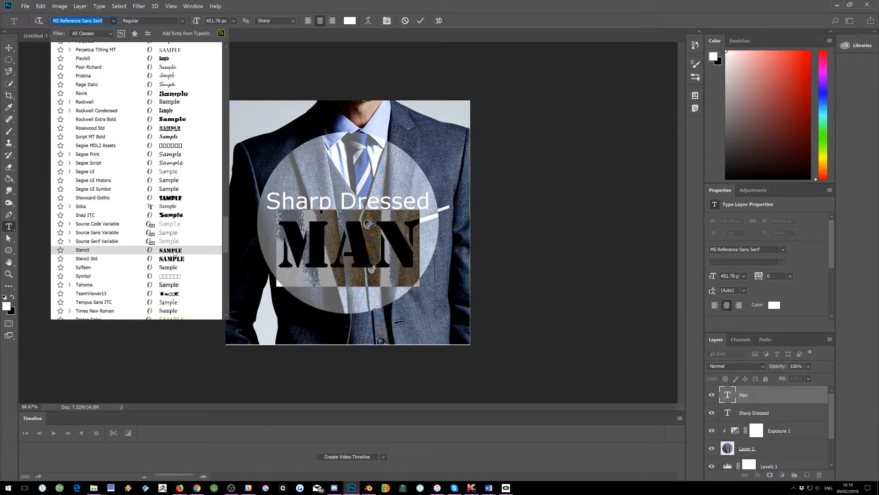
pyautogui.scroll(-2, 174, 253)
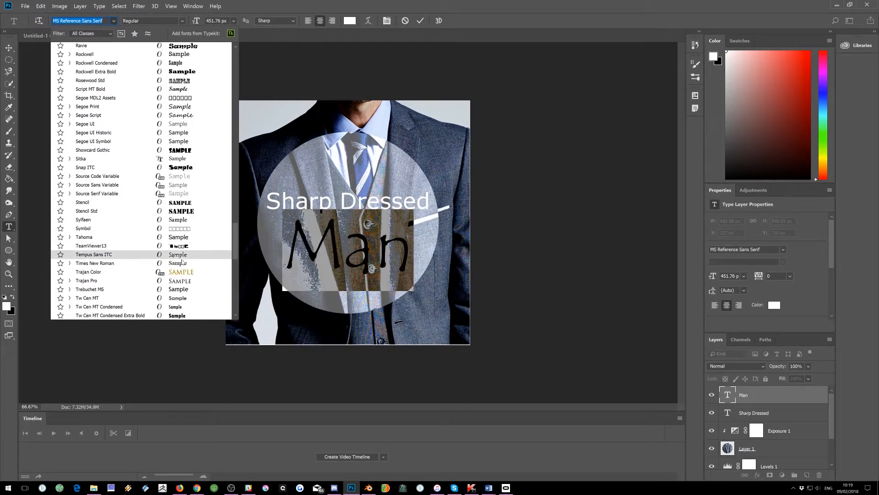
pyautogui.click(182, 259)
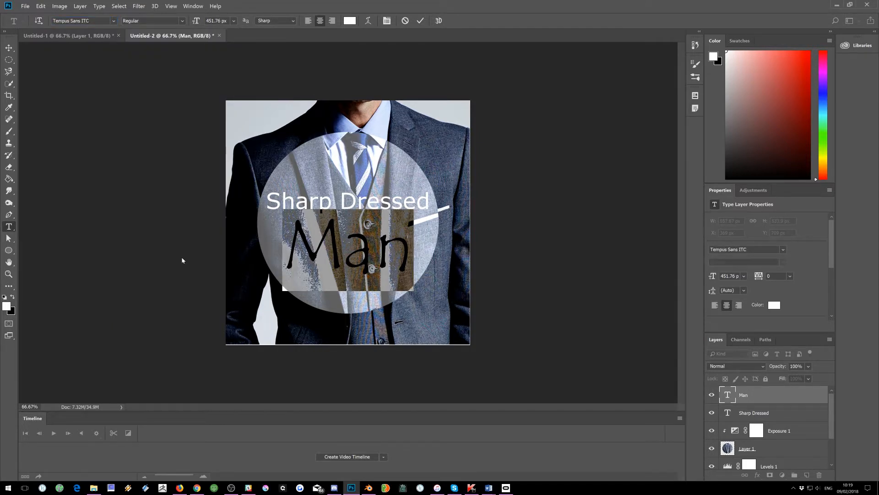
pyautogui.click(420, 21)
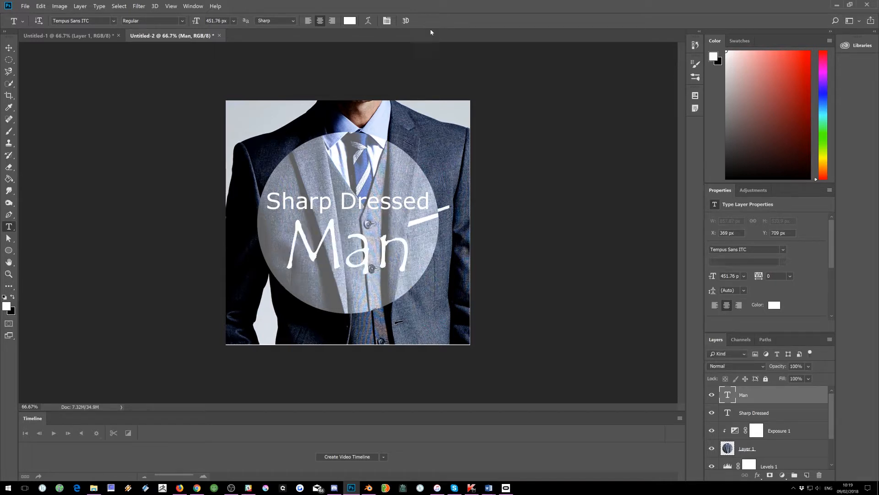
# Step: Try to recolour the text with a dark slate blue sampled from the suit jacket
pyautogui.click(540, 104)
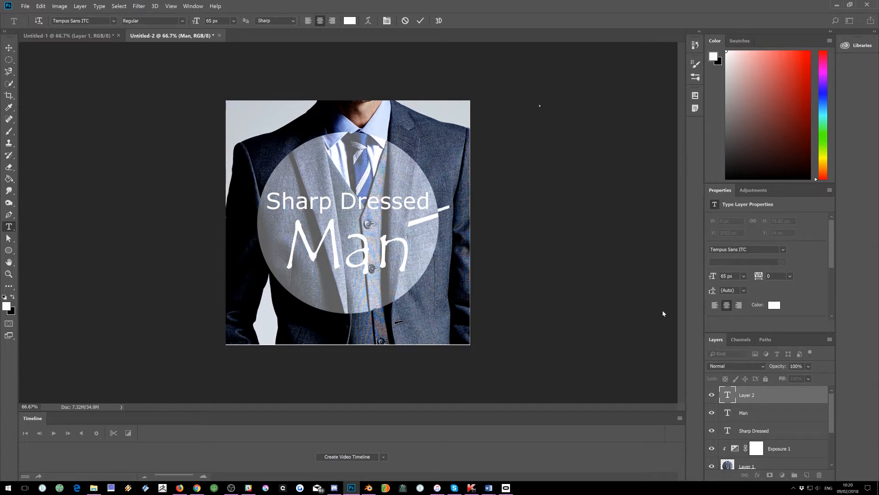
pyautogui.click(775, 305)
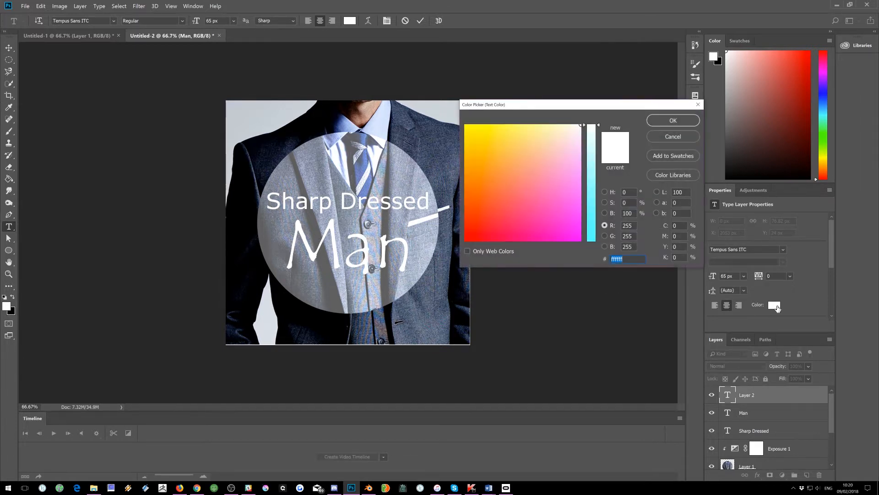
pyautogui.click(434, 156)
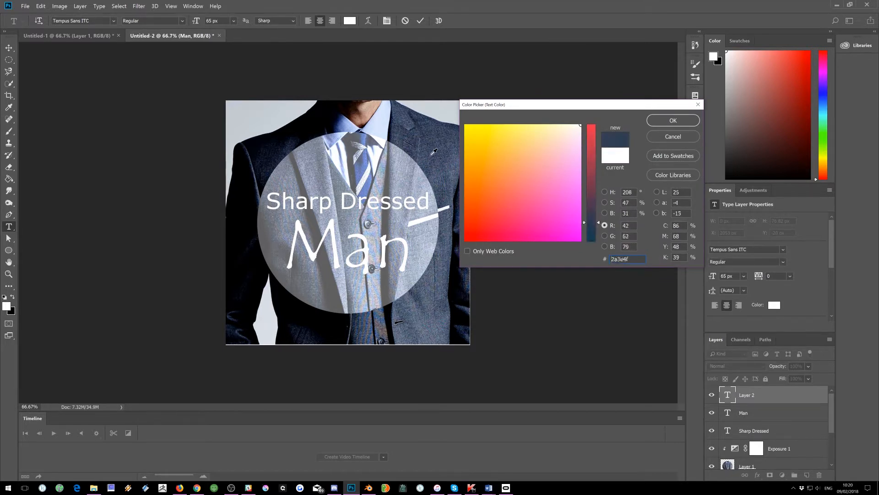
pyautogui.click(434, 149)
pyautogui.click(425, 140)
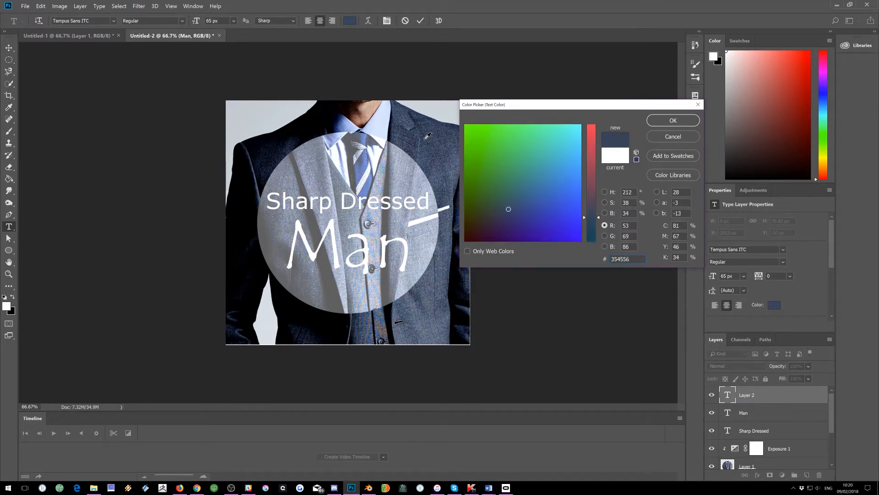
pyautogui.click(421, 139)
pyautogui.moveTo(421, 140)
pyautogui.mouseDown()
pyautogui.moveTo(406, 142)
pyautogui.moveTo(436, 134)
pyautogui.mouseUp()
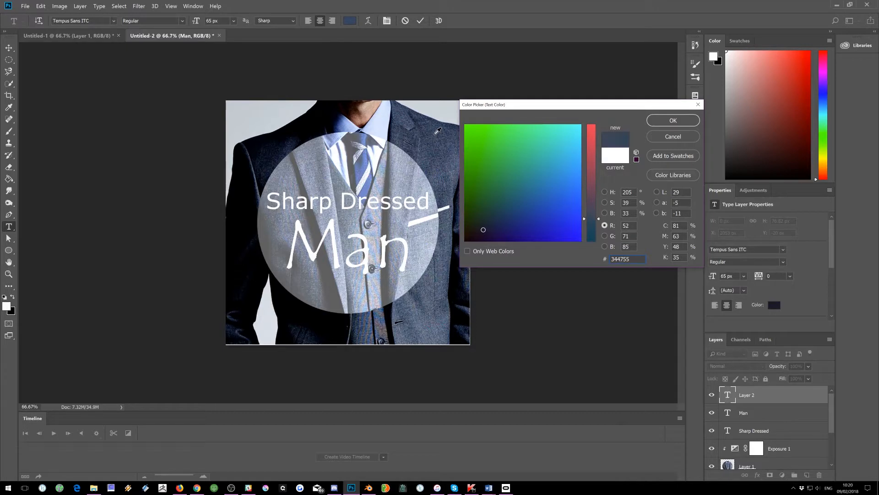
pyautogui.click(668, 120)
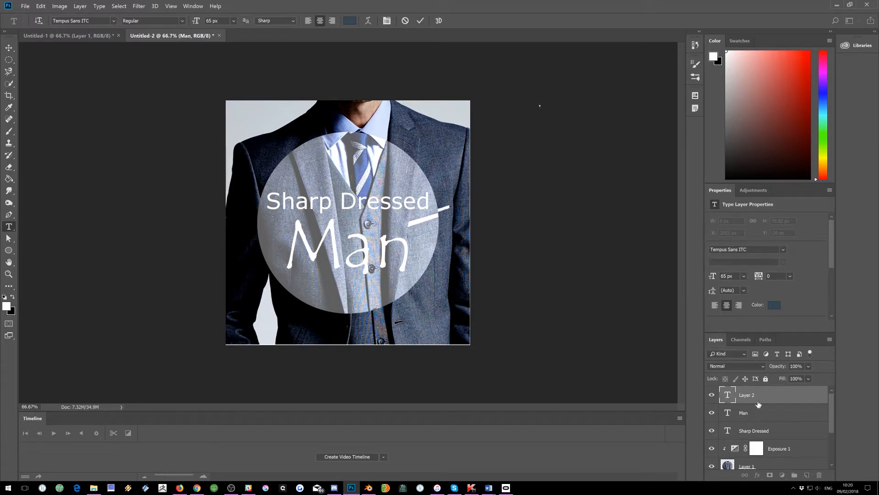
# Step: Recolour the word "Man" to the dark slate blue #3b425a, comparing samples from the jacket, neck and shirt collar
pyautogui.click(765, 415)
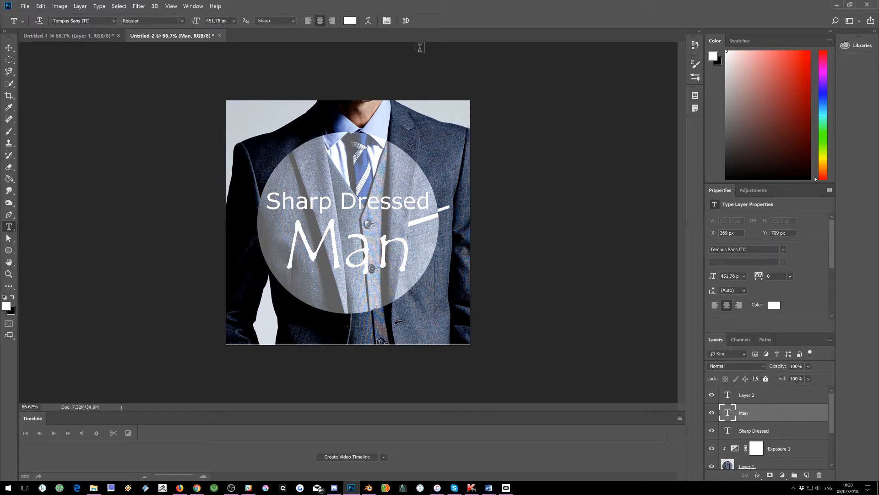
pyautogui.click(349, 21)
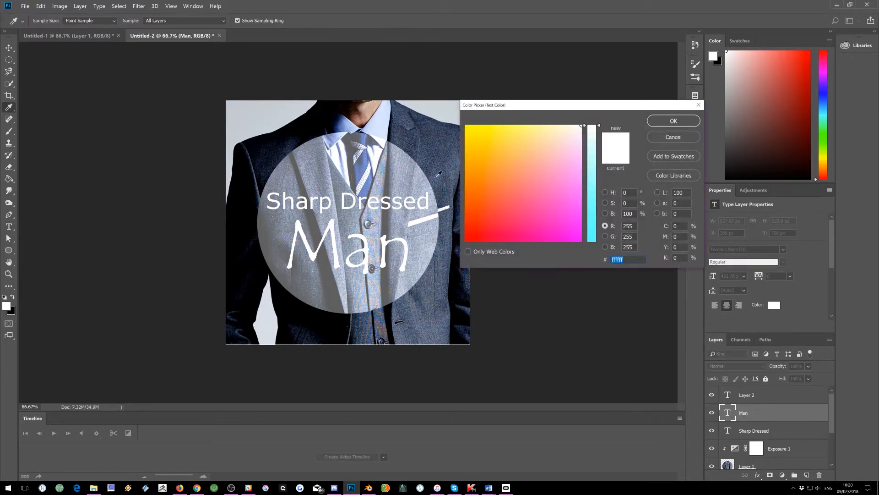
pyautogui.click(413, 133)
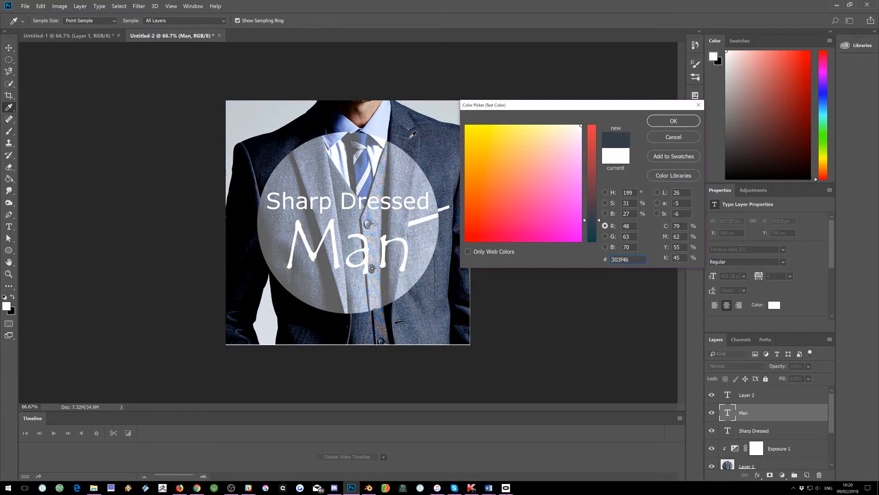
pyautogui.click(415, 133)
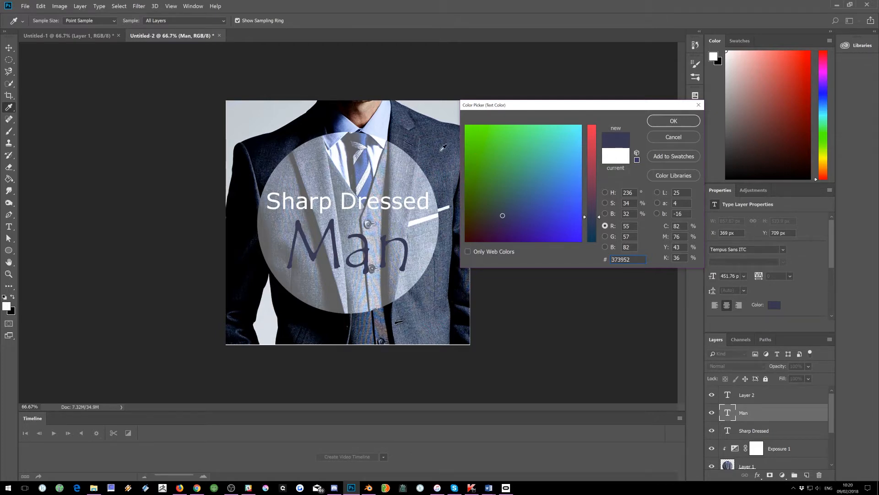
pyautogui.click(373, 106)
pyautogui.click(365, 112)
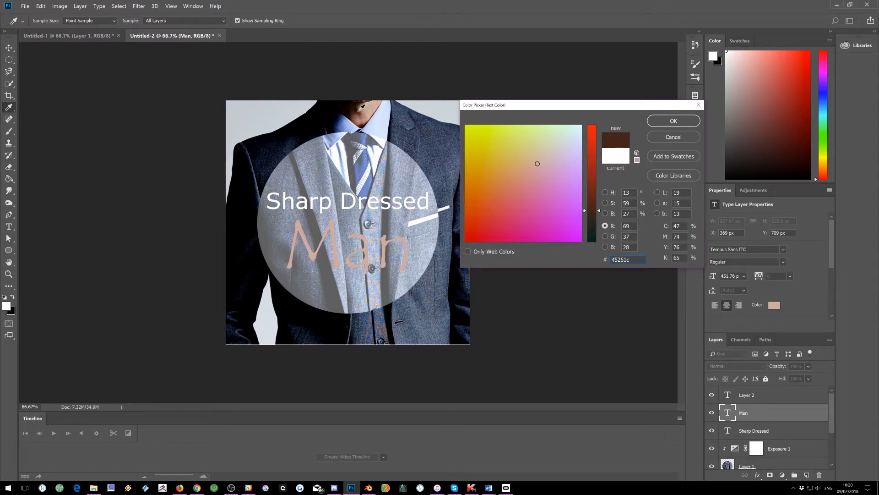
pyautogui.click(362, 113)
pyautogui.click(359, 114)
pyautogui.click(359, 114)
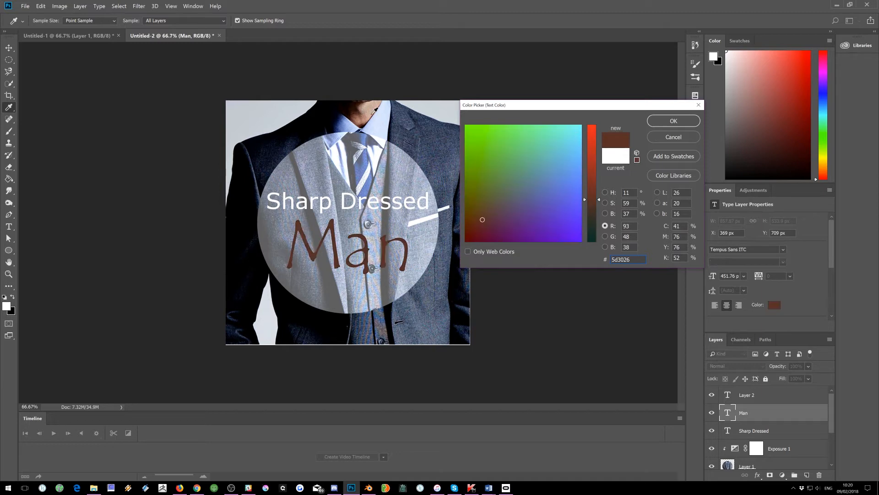
pyautogui.click(371, 115)
pyautogui.click(379, 125)
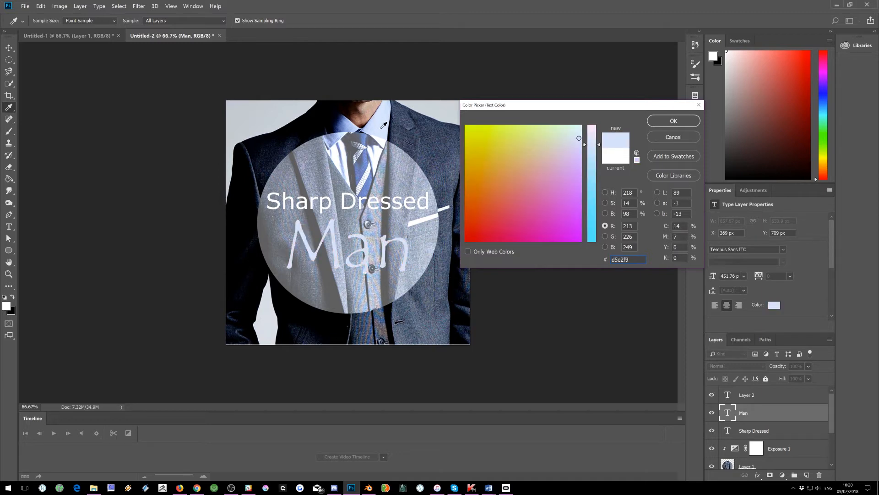
pyautogui.click(370, 325)
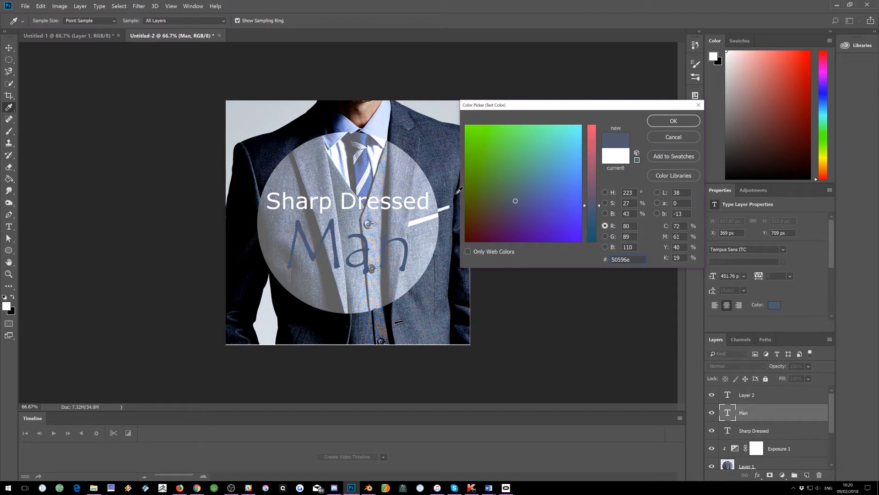
pyautogui.click(457, 204)
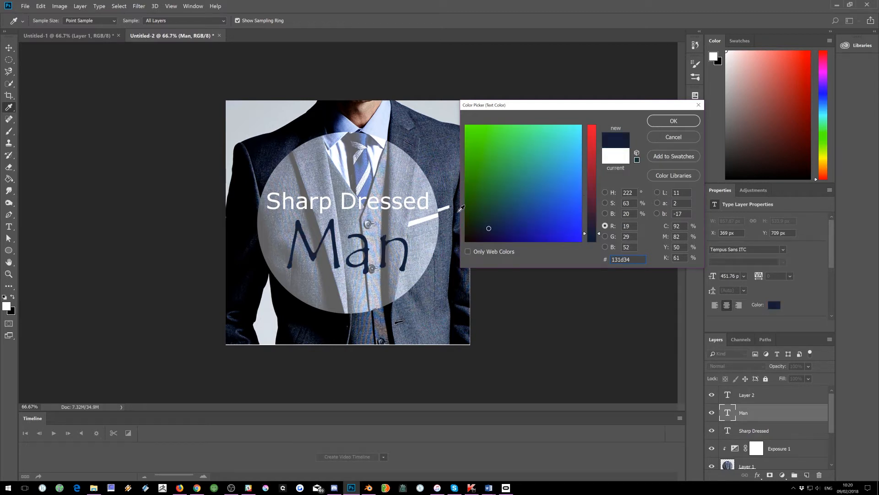
pyautogui.click(445, 164)
pyautogui.click(455, 131)
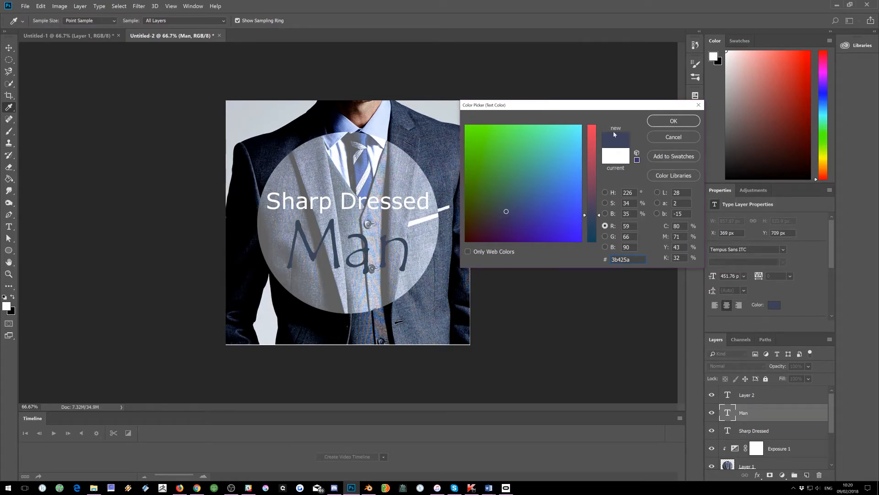
pyautogui.click(666, 119)
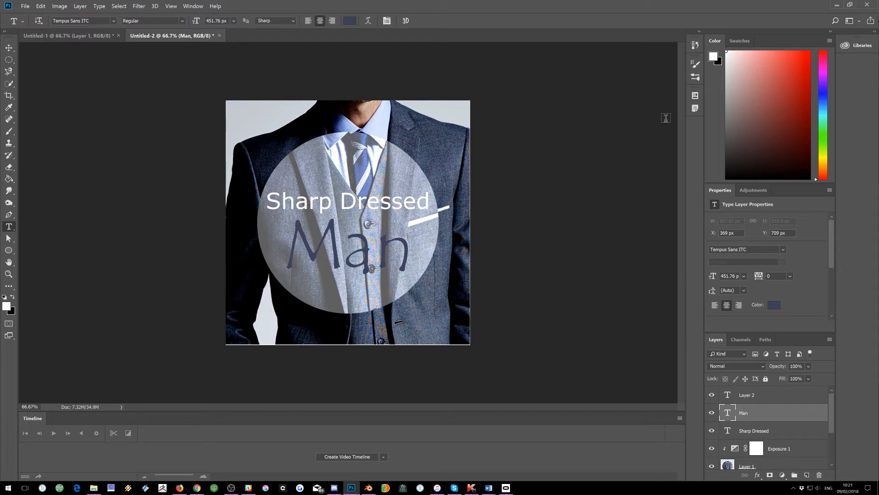
# Step: Add an Outer Glow effect to the circle layer, Layer 1
pyautogui.scroll(-1, 776, 409)
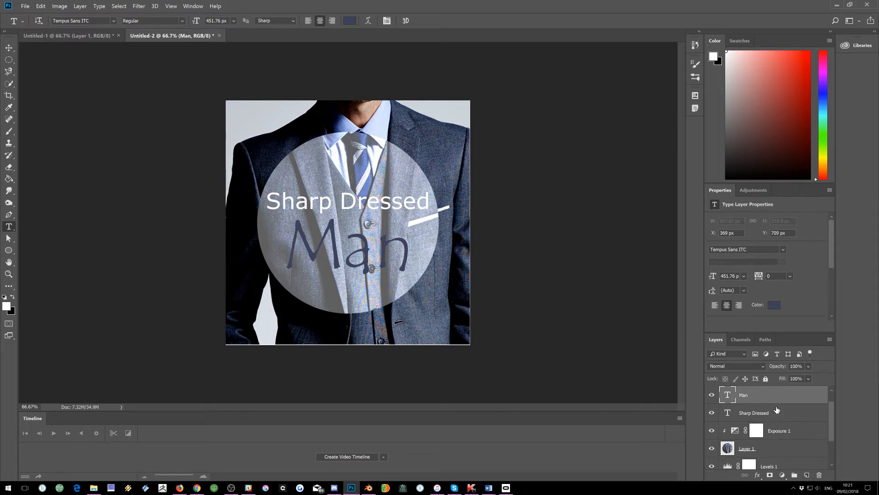
pyautogui.scroll(-3, 776, 437)
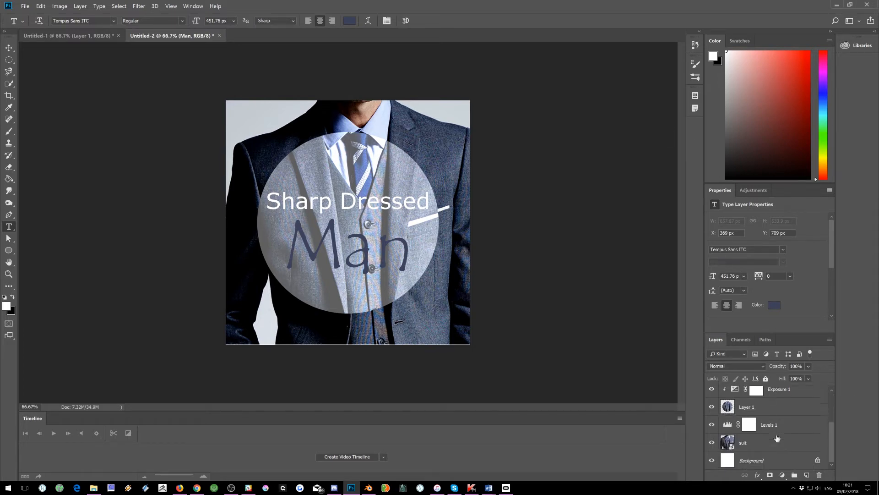
pyautogui.click(775, 408)
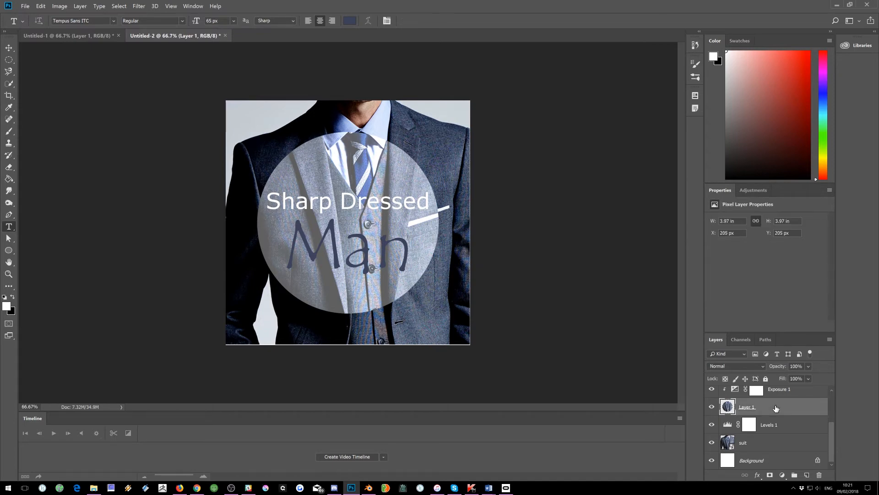
pyautogui.doubleClick(778, 408)
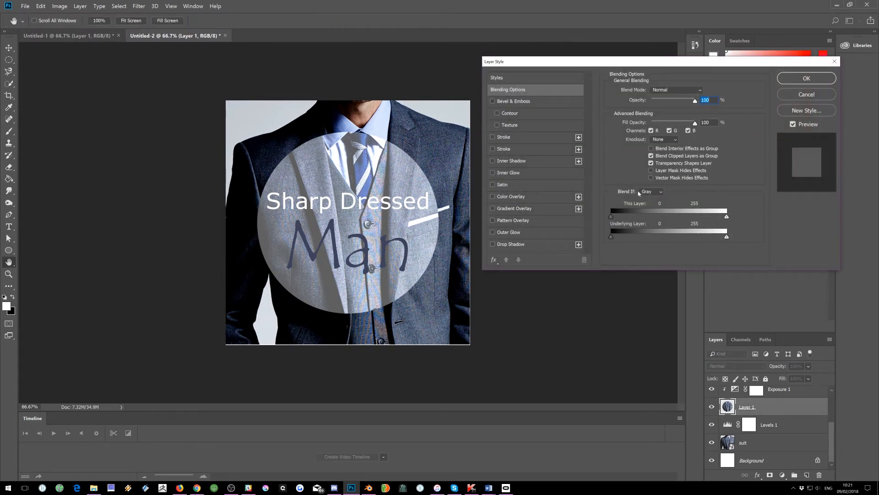
pyautogui.press('Down')
pyautogui.press('Down')
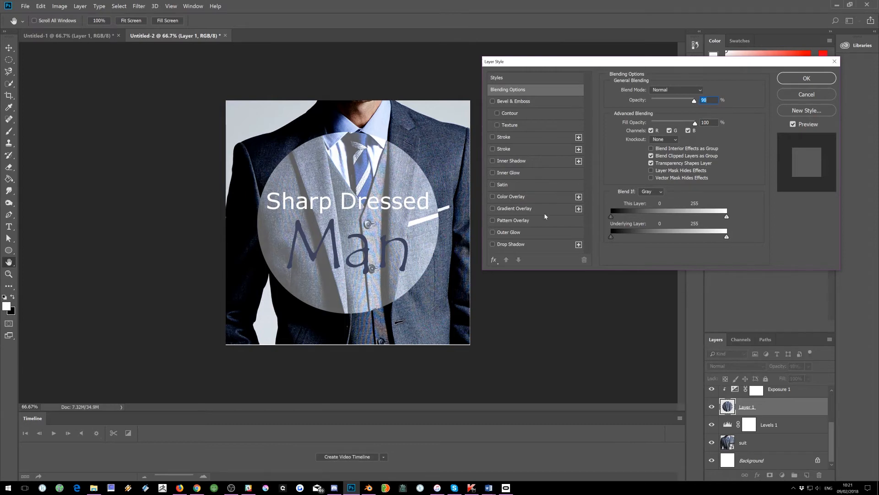
pyautogui.click(494, 232)
pyautogui.click(493, 232)
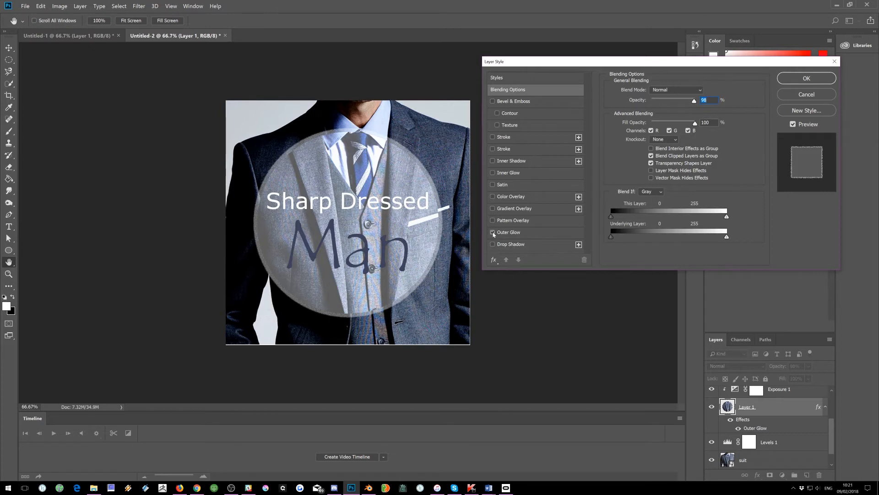
pyautogui.click(493, 233)
# Step: Try out blend modes on the circle layer, including Multiply, Linear Burn, Soft Light, Difference, Subtract, Divide and Luminosity
pyautogui.click(700, 91)
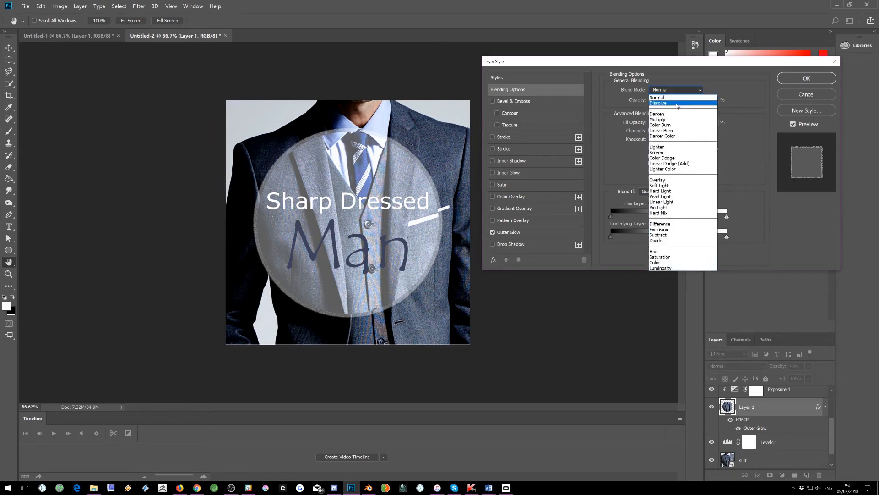
pyautogui.click(676, 106)
pyautogui.scroll(-2, 677, 91)
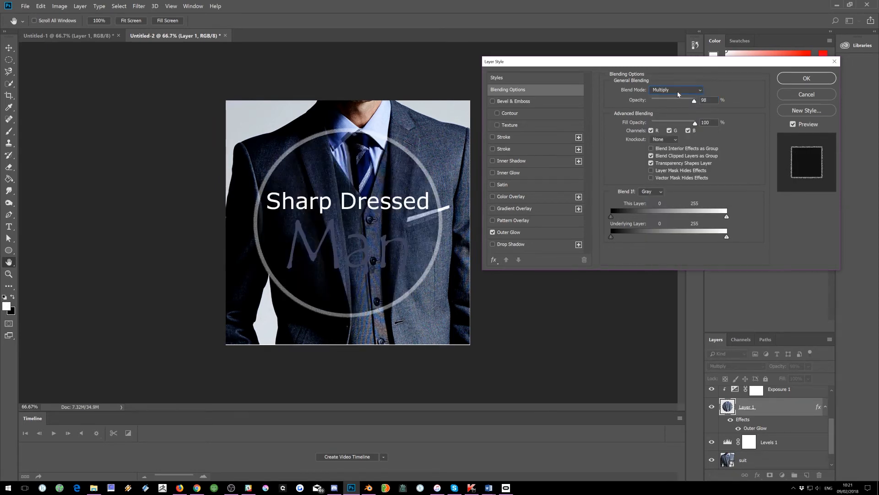
pyautogui.scroll(-4, 678, 94)
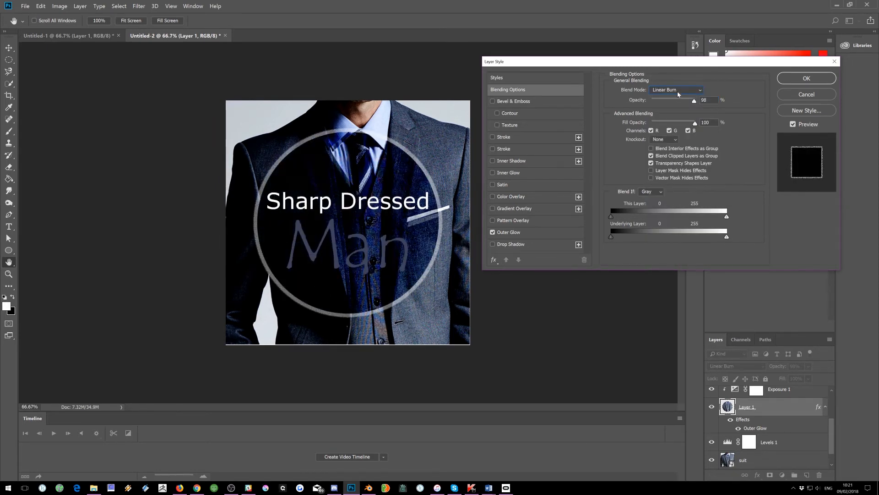
pyautogui.scroll(-4, 677, 91)
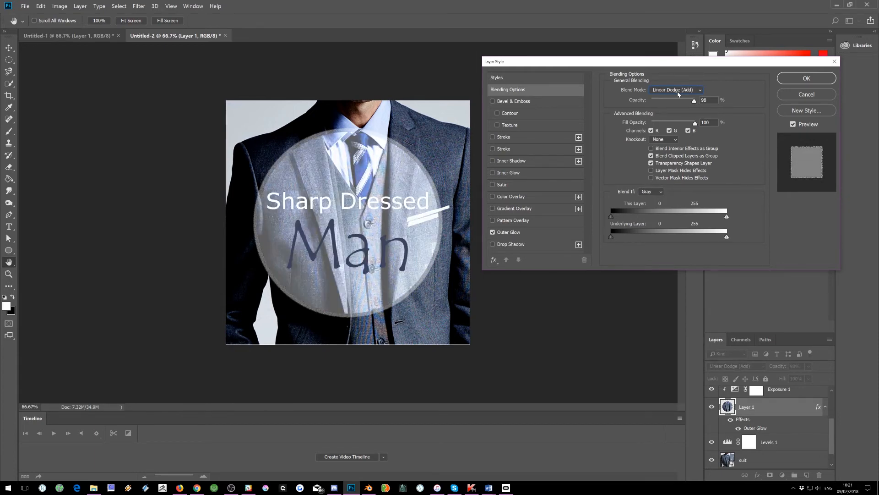
pyautogui.scroll(-4, 677, 92)
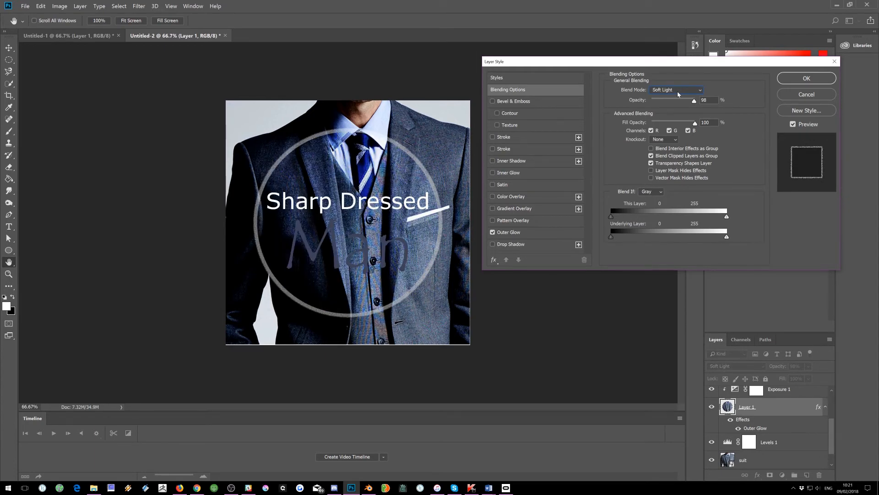
pyautogui.scroll(-2, 677, 91)
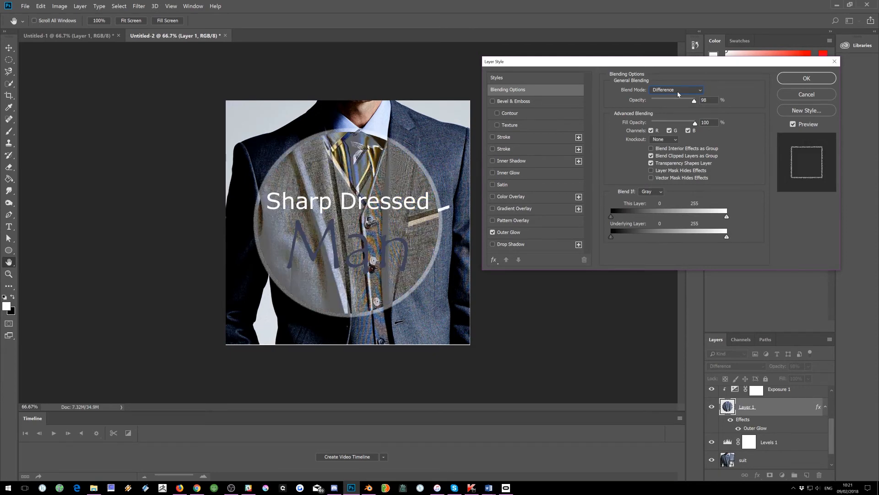
pyautogui.scroll(-1, 677, 92)
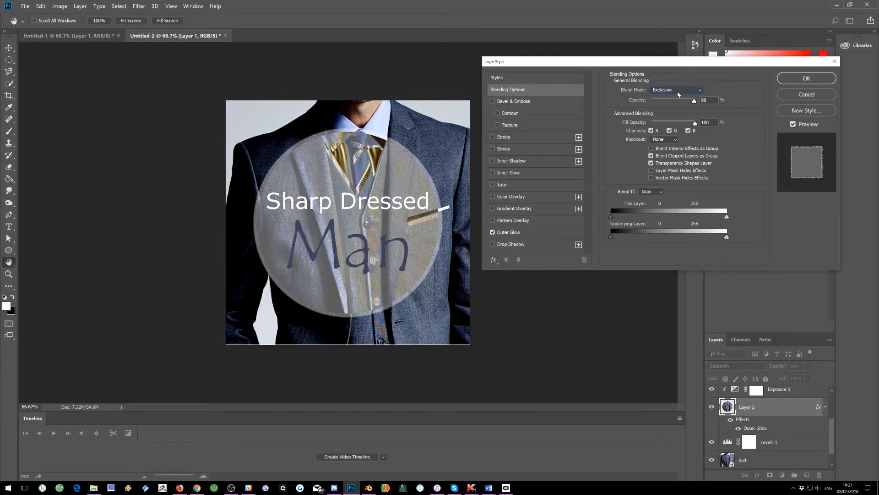
pyautogui.scroll(-1, 677, 92)
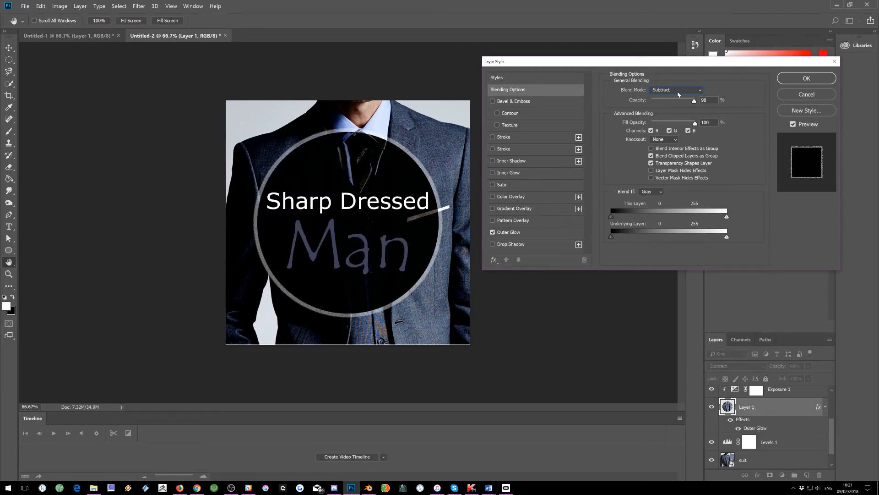
pyautogui.scroll(-4, 677, 92)
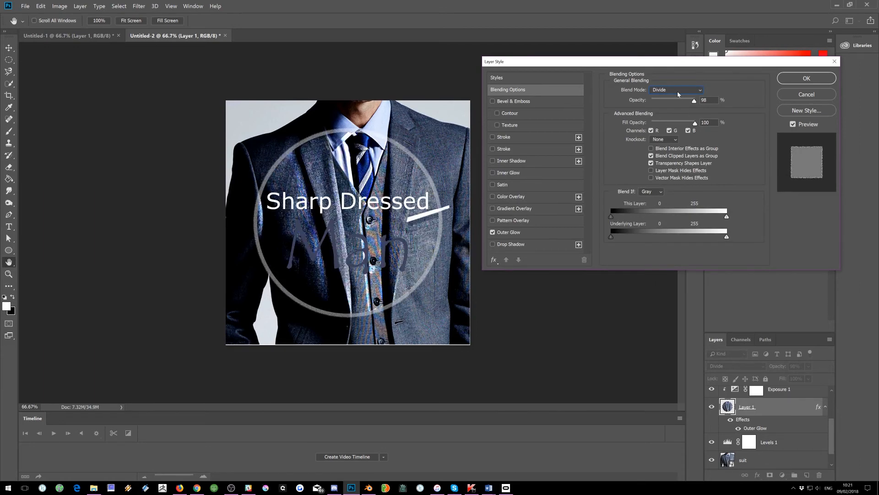
pyautogui.scroll(-1, 678, 93)
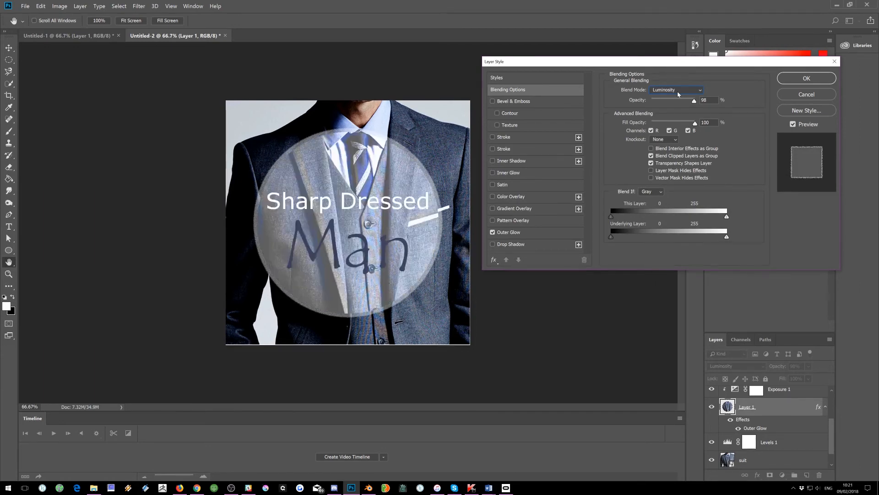
# Step: Set the circle layer's blend mode to Dissolve with 100% opacity and 100% fill opacity, and apply the layer style
pyautogui.click(677, 93)
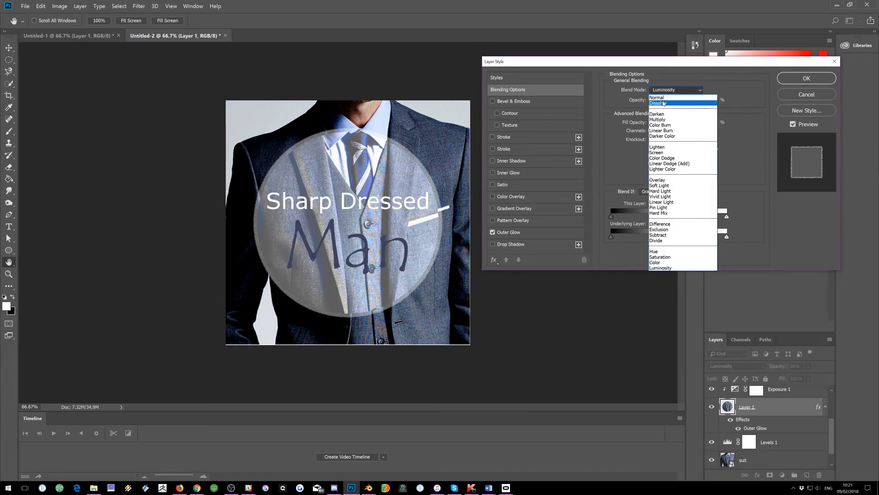
pyautogui.click(662, 103)
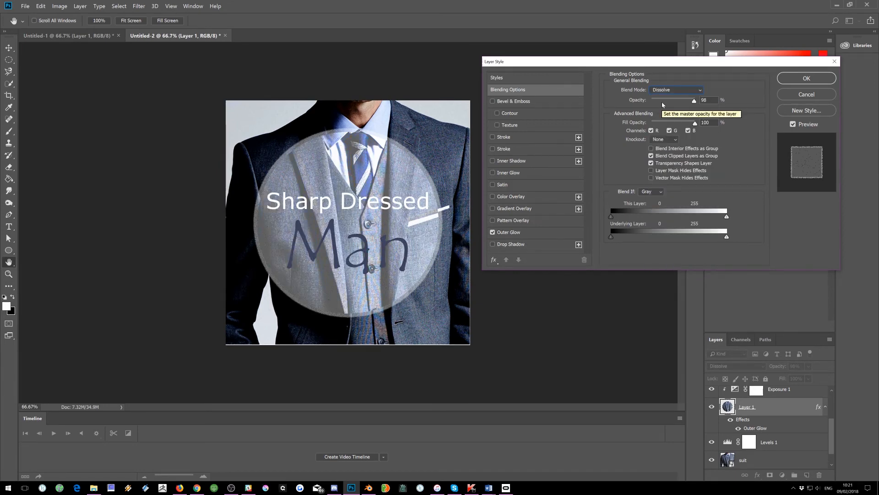
pyautogui.click(671, 100)
pyautogui.moveTo(671, 102); pyautogui.dragTo(692, 128)
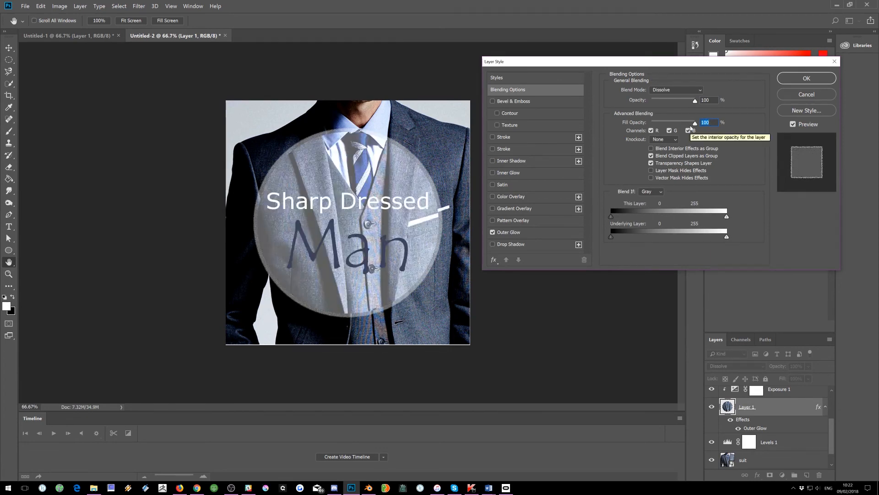
pyautogui.click(812, 80)
pyautogui.press('t')
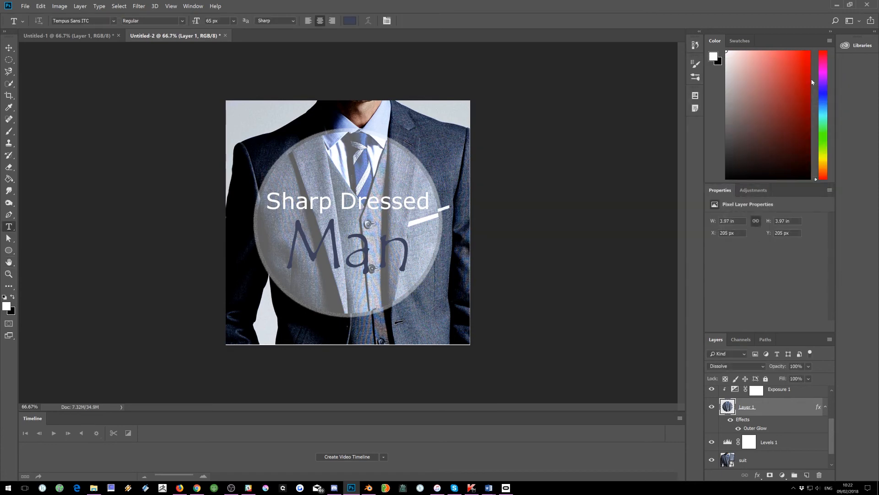